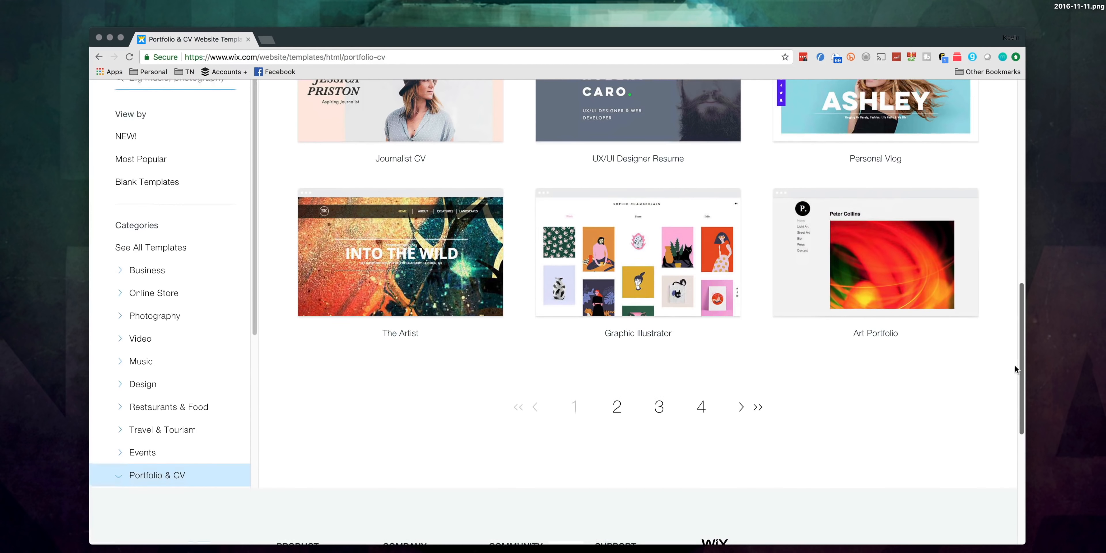
{"action": "scroll", "coordinate": [1000, 223], "scroll_direction": "up", "scroll_amount": 3}
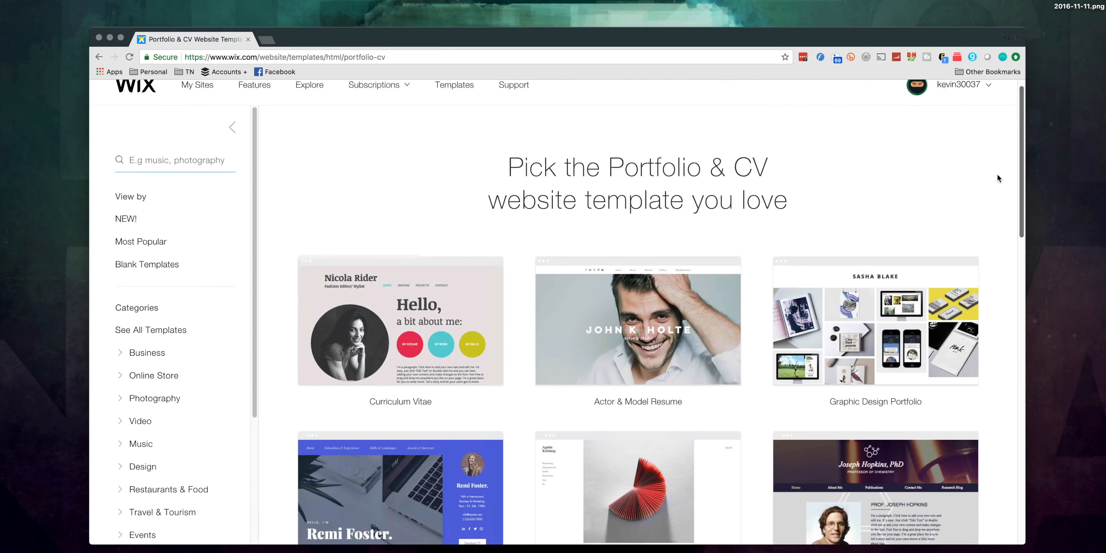
Step: Preview the Graphic Design Portfolio template and start editing a site based on it
{"action": "mouse_move", "coordinate": [890, 336]}
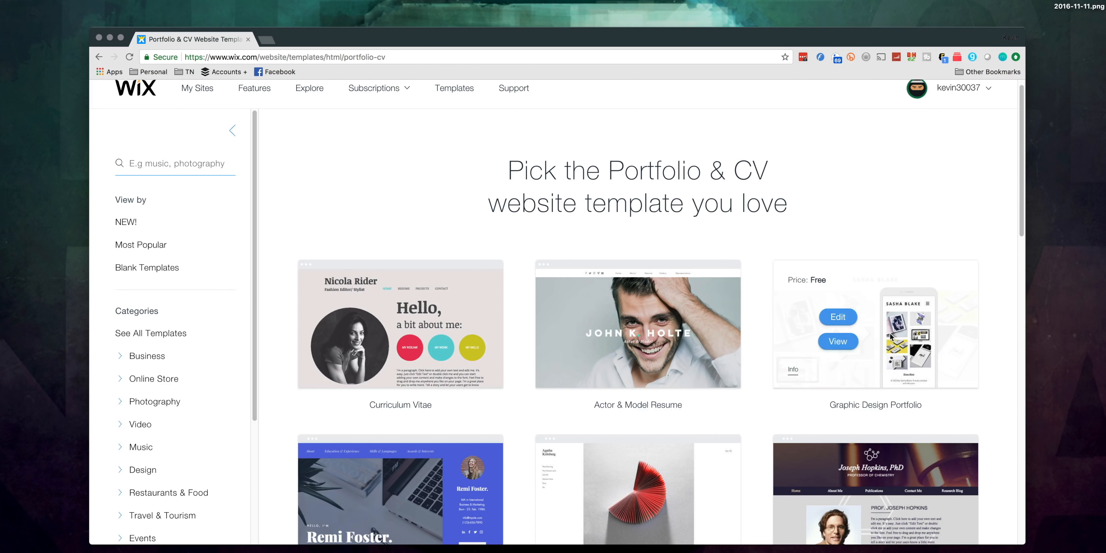
{"action": "left_click", "coordinate": [837, 341]}
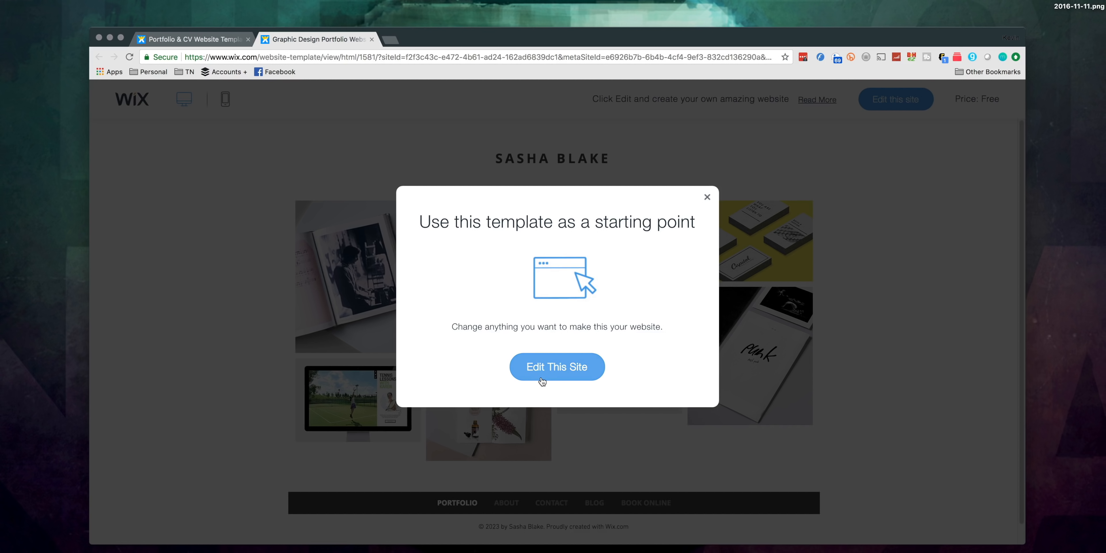
{"action": "left_click", "coordinate": [551, 376]}
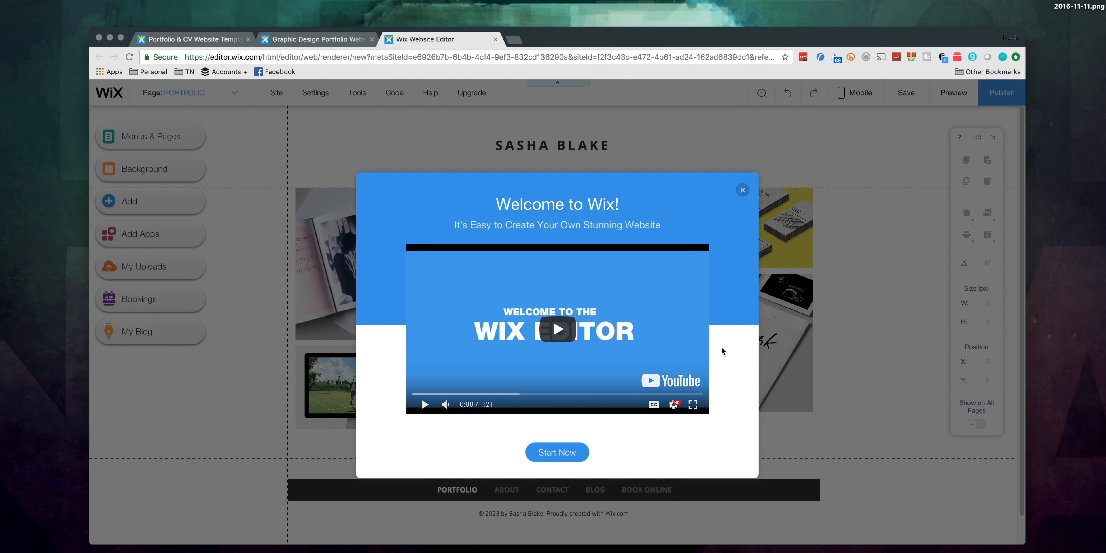
Step: Skim through the welcome video and dismiss the welcome dialog
{"action": "left_click", "coordinate": [555, 358]}
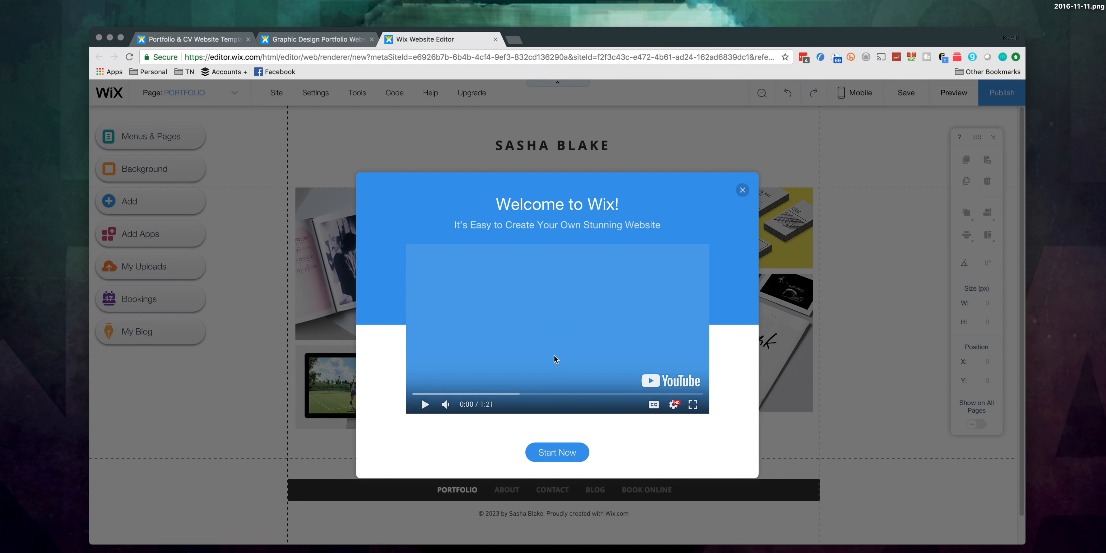
{"action": "left_click", "coordinate": [492, 394]}
{"action": "left_click_drag", "start_coordinate": [496, 395], "coordinate": [624, 393]}
{"action": "left_click", "coordinate": [742, 190]}
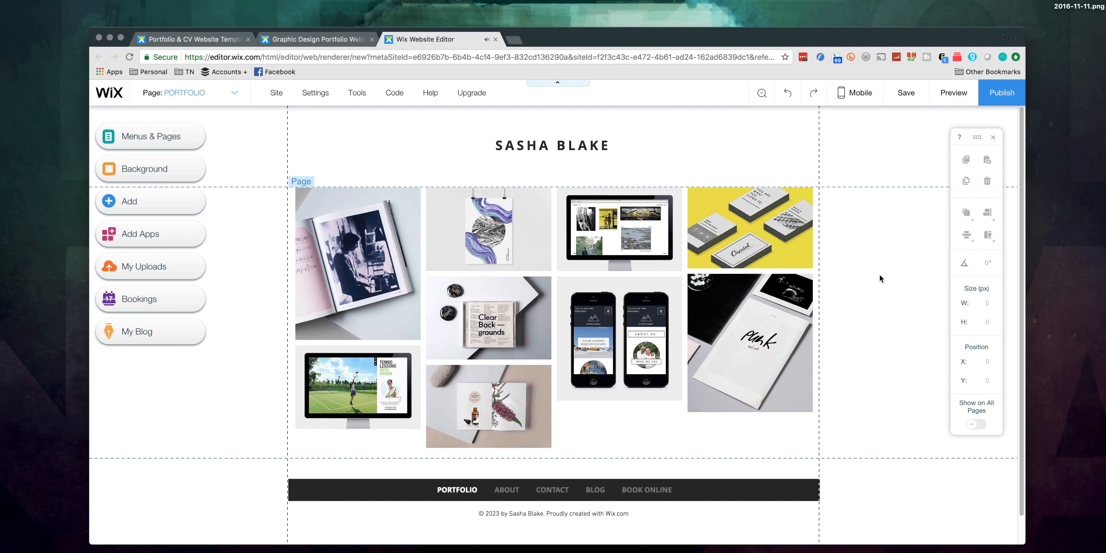
{"action": "left_click", "coordinate": [534, 146]}
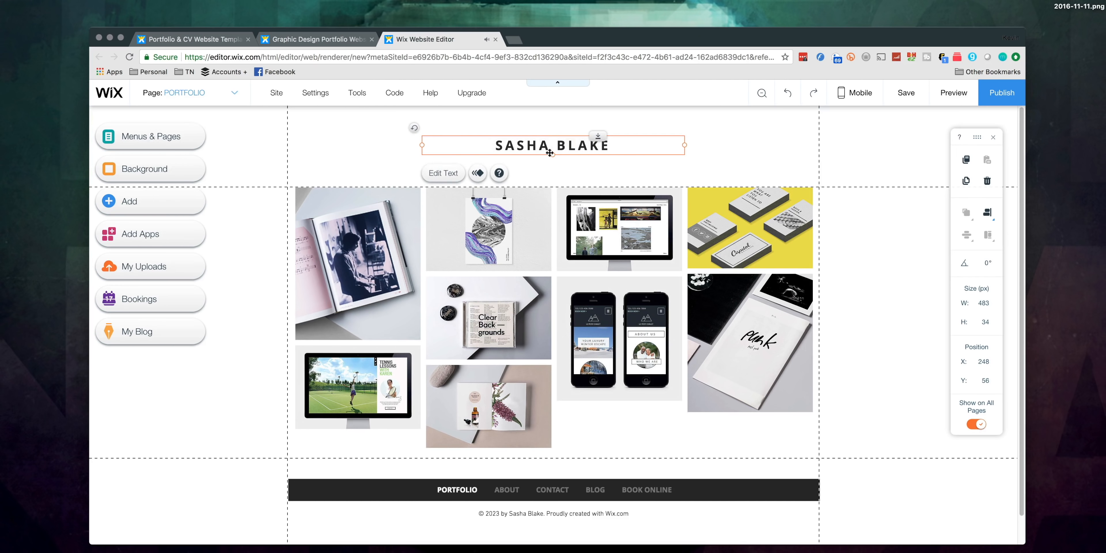
{"action": "left_click", "coordinate": [342, 261]}
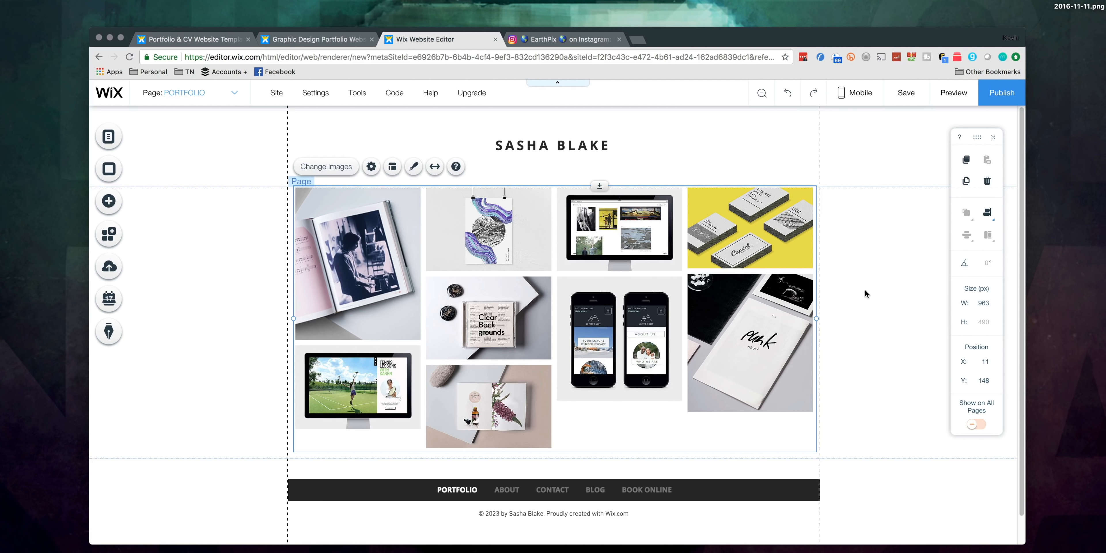
{"action": "left_click", "coordinate": [865, 290]}
Step: Replace the header title with "The Tech Ninja" and apply the Heading 4 theme to it
{"action": "double_click", "coordinate": [542, 139]}
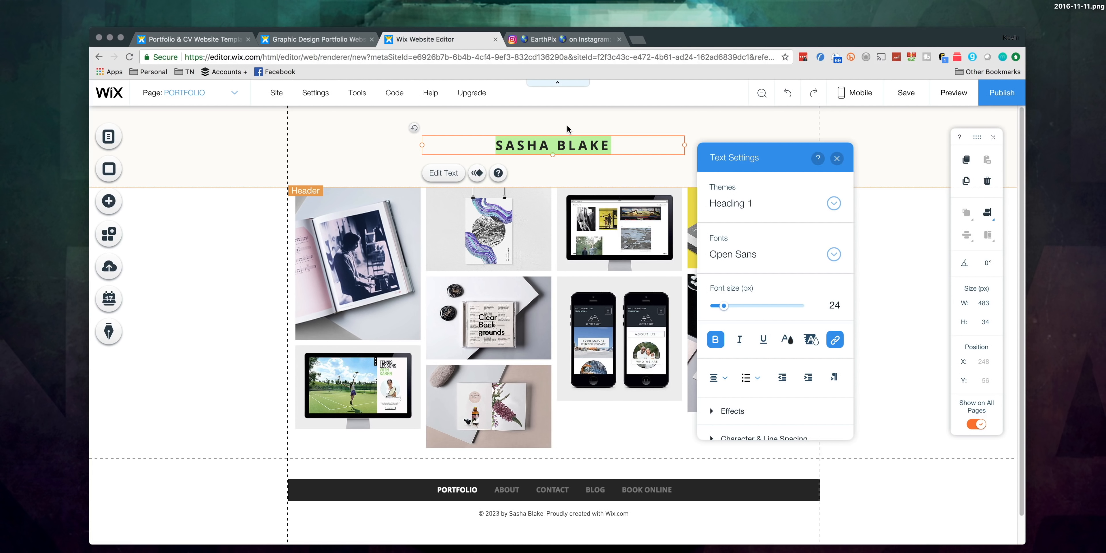
{"action": "type", "text": "The Tech Ninja"}
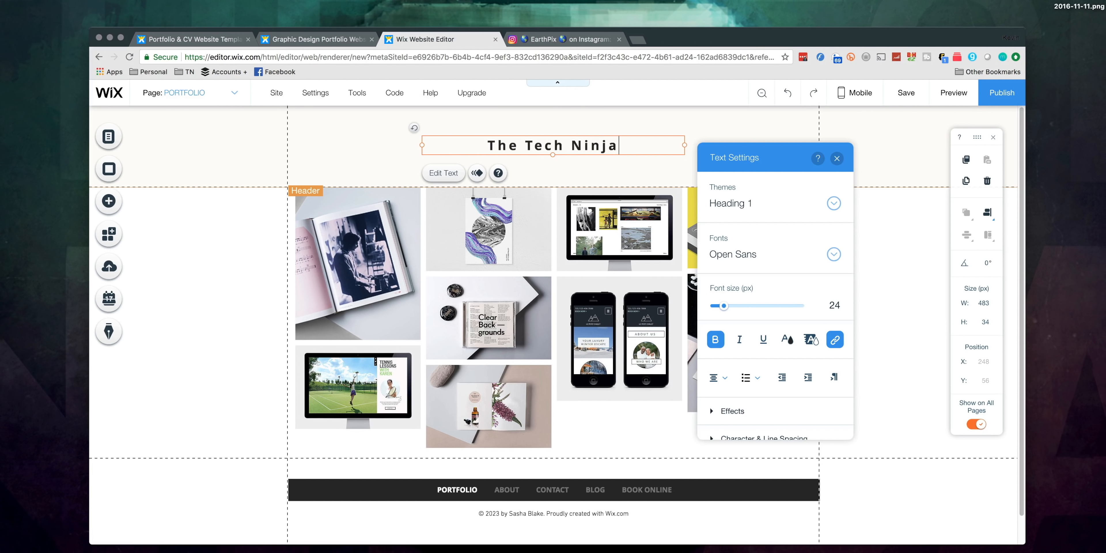
{"action": "key", "text": "ctrl+a"}
{"action": "left_click", "coordinate": [833, 203]}
{"action": "left_click", "coordinate": [768, 324]}
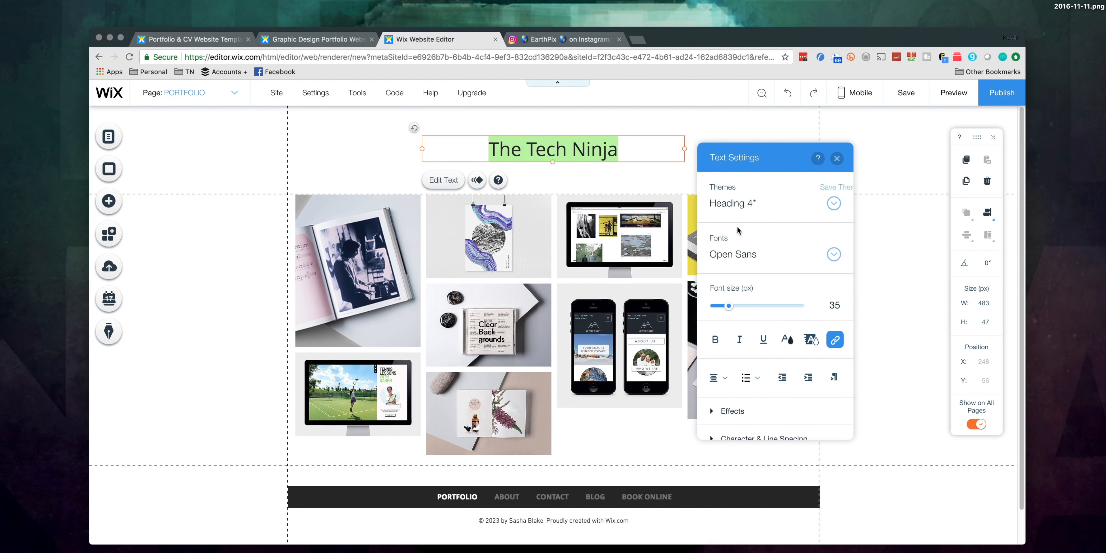
Step: Set the title's font to Roboto Bold at 95 px and add a period after "Ninja"
{"action": "left_click", "coordinate": [833, 254]}
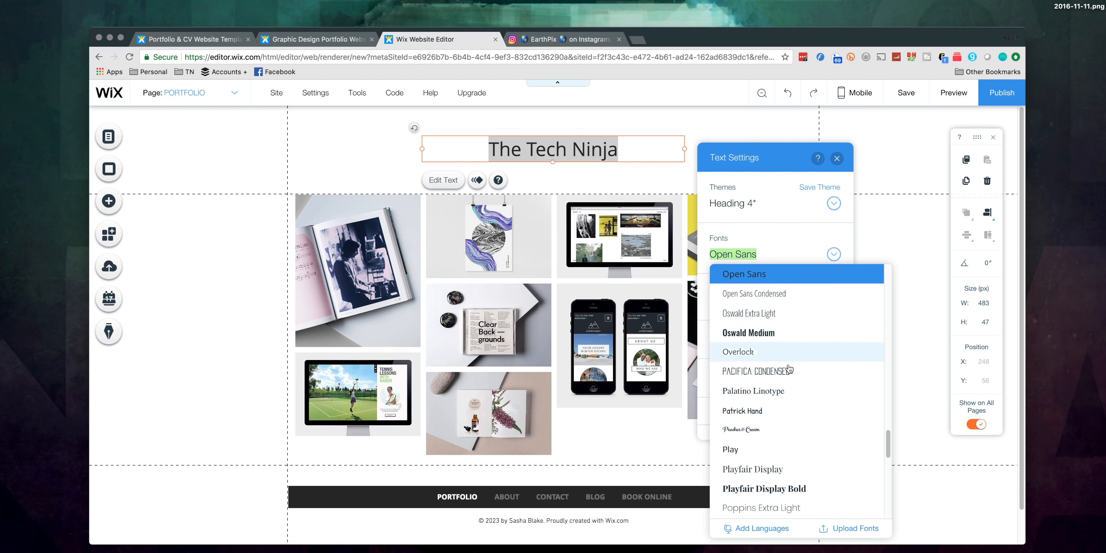
{"action": "scroll", "coordinate": [751, 365], "scroll_direction": "down", "scroll_amount": 10}
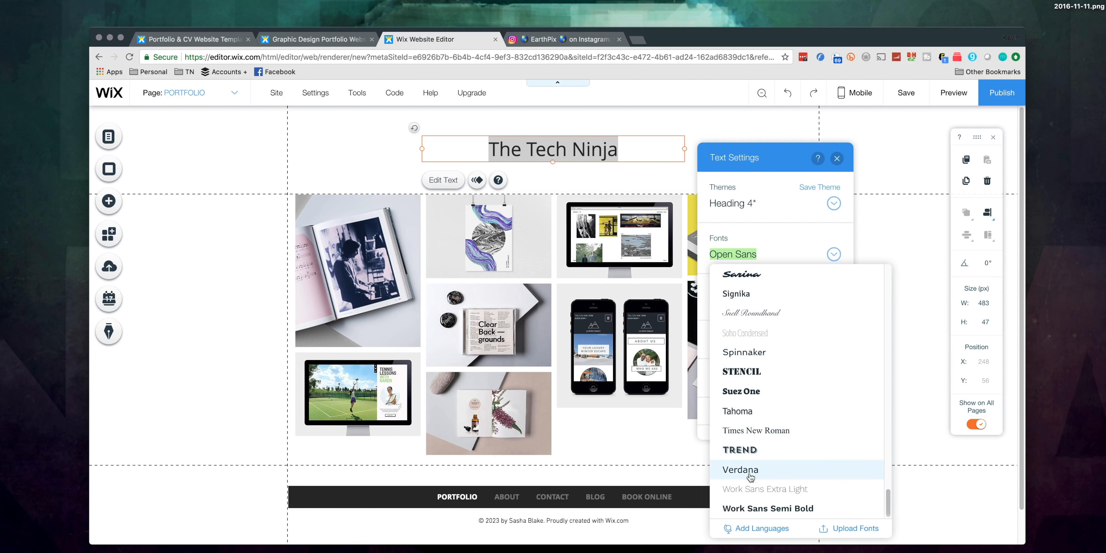
{"action": "scroll", "coordinate": [749, 350], "scroll_direction": "up", "scroll_amount": 5}
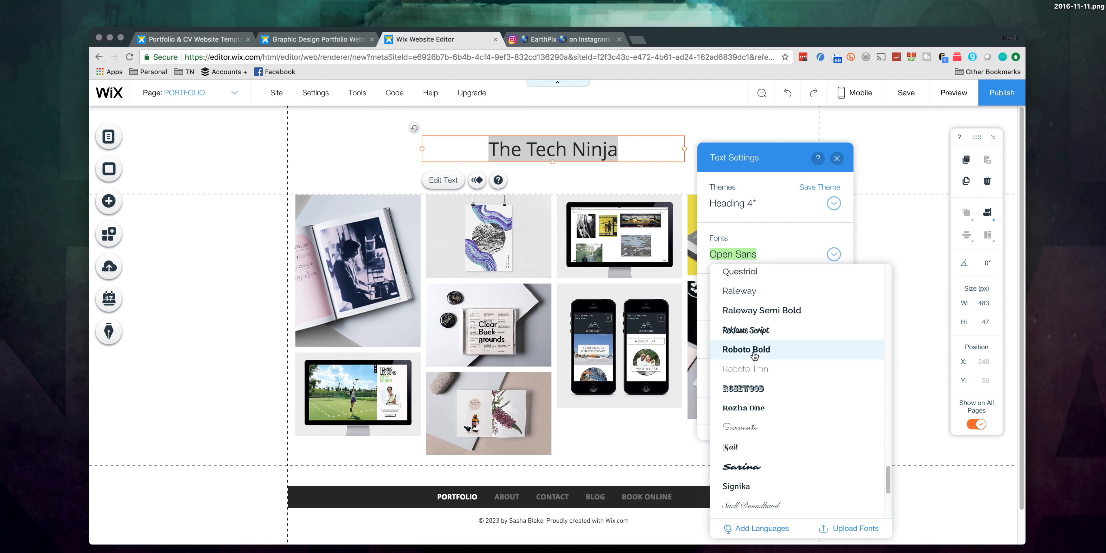
{"action": "left_click", "coordinate": [749, 348]}
{"action": "left_click_drag", "start_coordinate": [728, 307], "coordinate": [760, 307]}
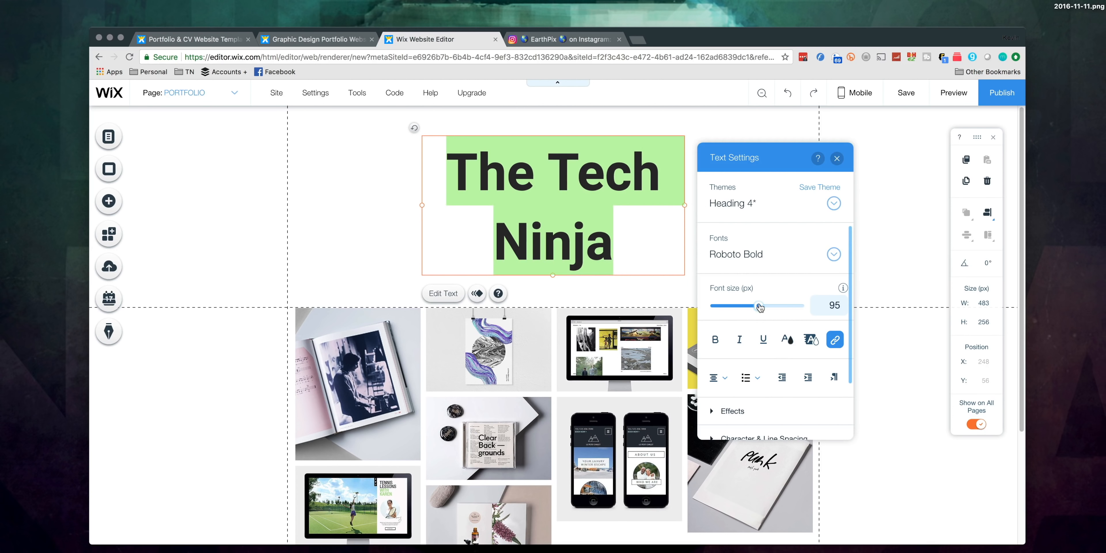
{"action": "left_click", "coordinate": [614, 243]}
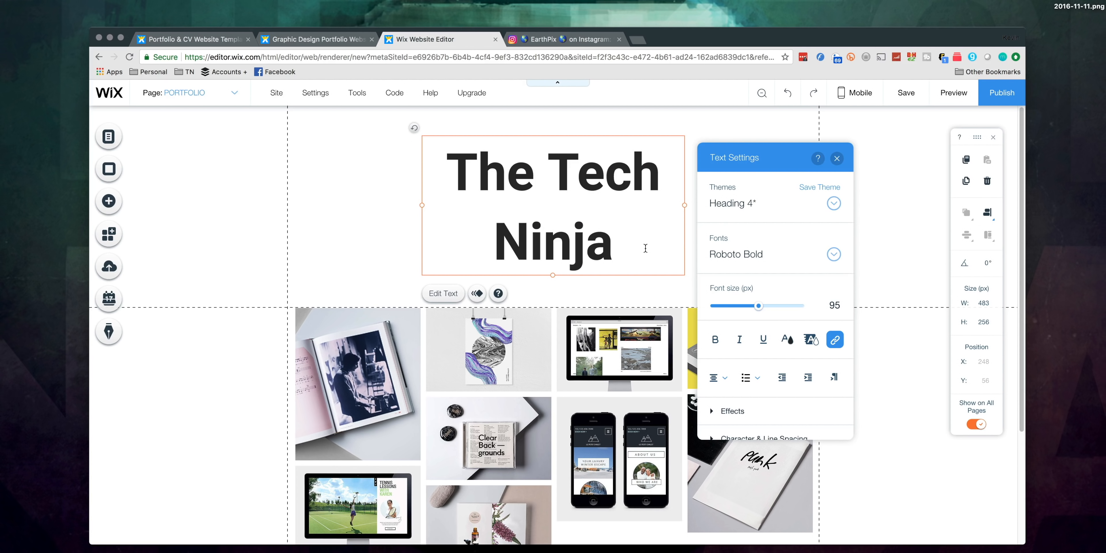
{"action": "type", "text": "."}
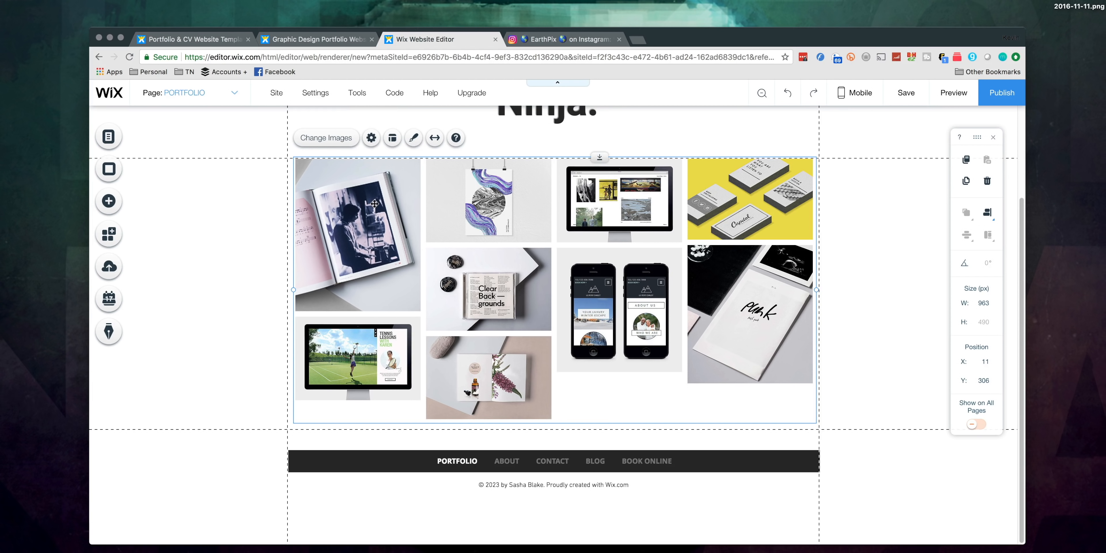
Step: Delete the portfolio image gallery and add the Instagram Feed app from the social tools in its place
{"action": "key", "text": "Delete"}
{"action": "left_click", "coordinate": [297, 171]}
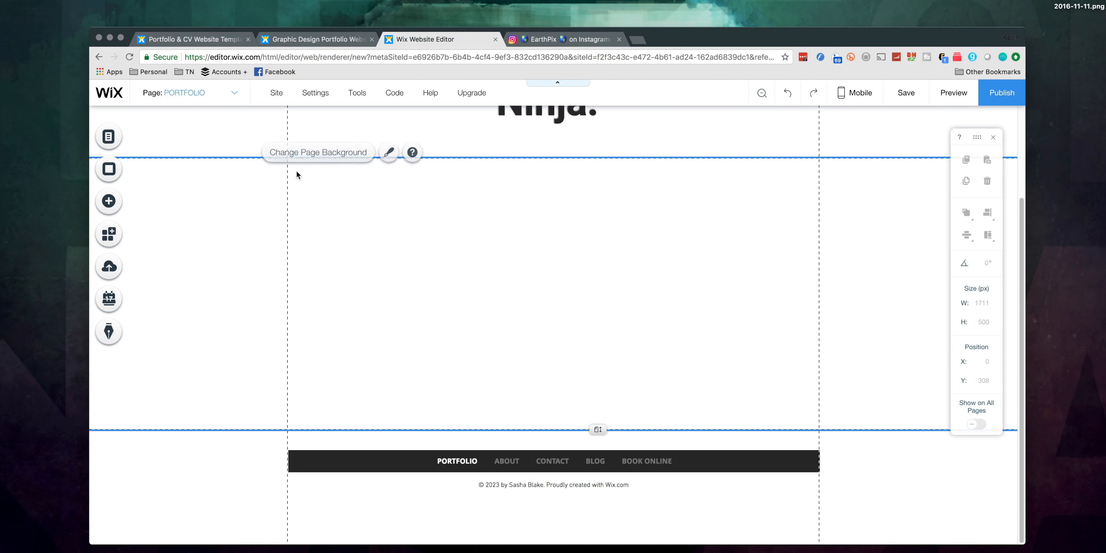
{"action": "left_click", "coordinate": [107, 200]}
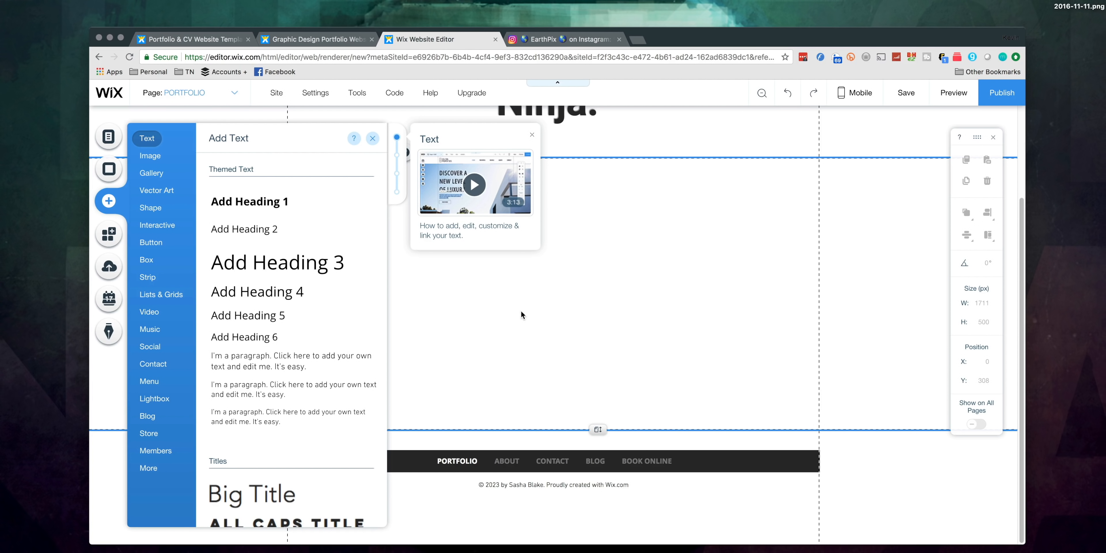
{"action": "left_click", "coordinate": [148, 350]}
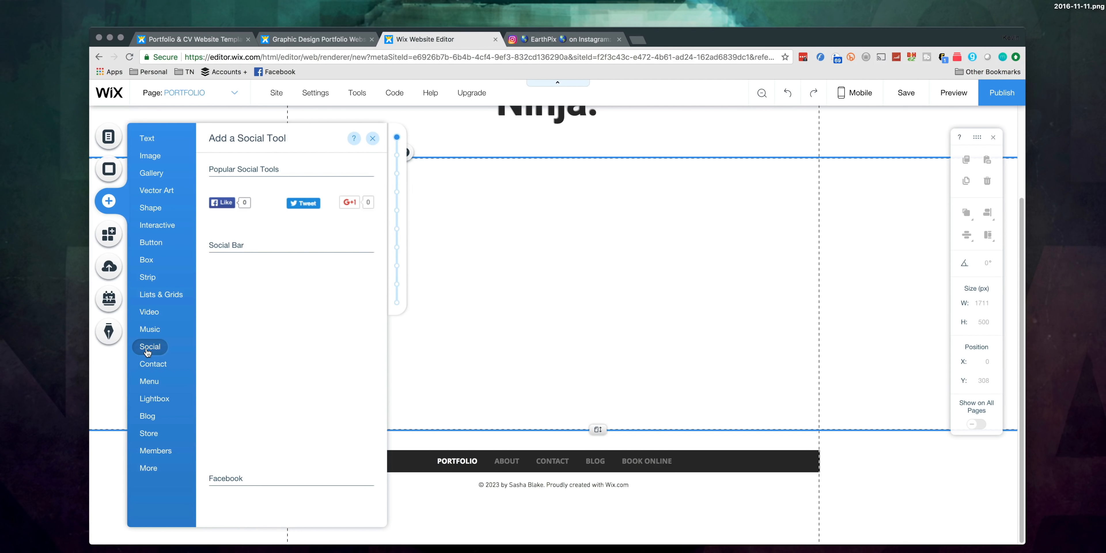
{"action": "scroll", "coordinate": [275, 300], "scroll_direction": "down", "scroll_amount": 10}
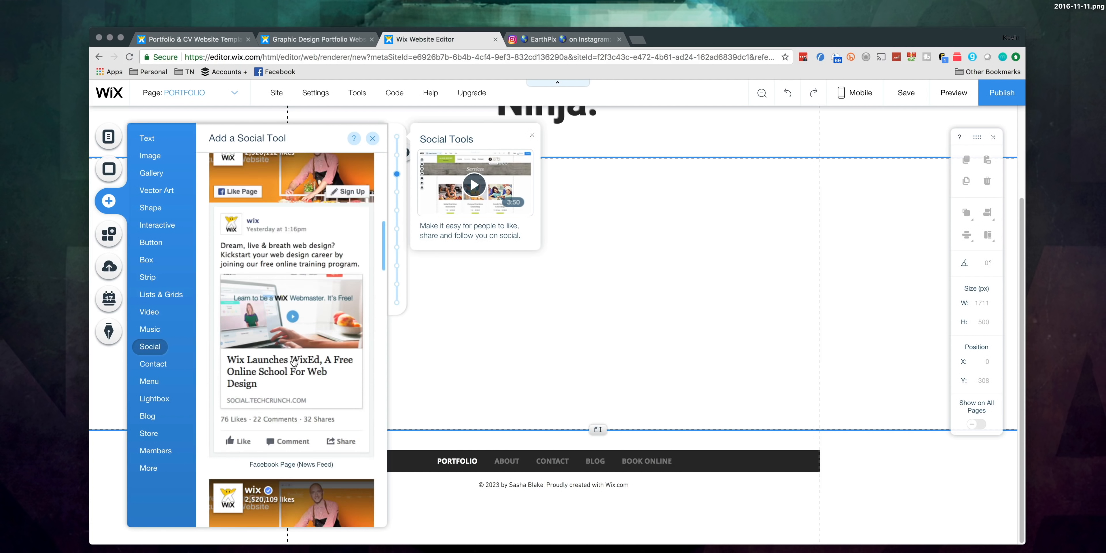
{"action": "scroll", "coordinate": [286, 428], "scroll_direction": "down", "scroll_amount": 8}
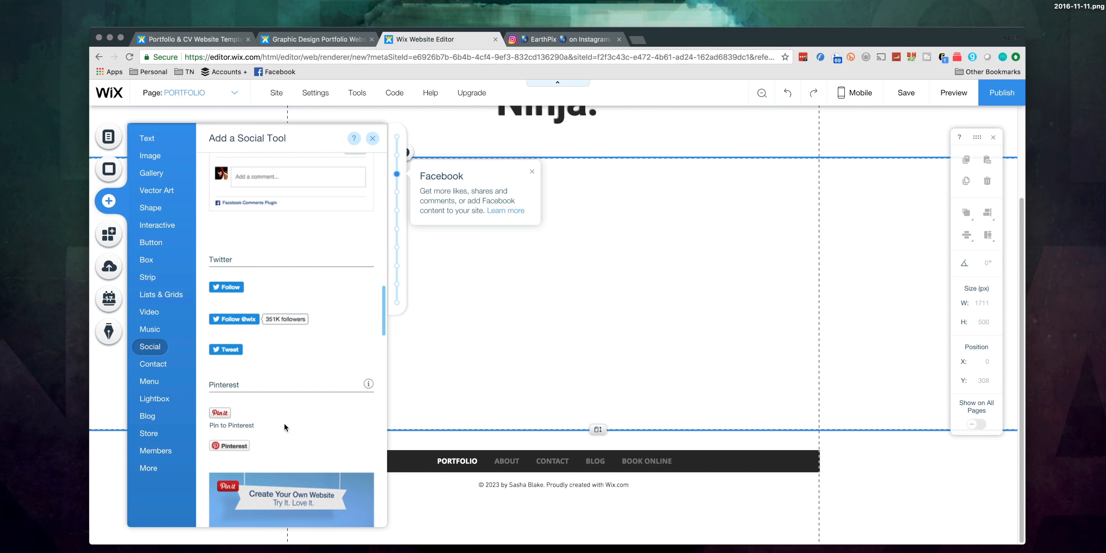
{"action": "scroll", "coordinate": [284, 426], "scroll_direction": "down", "scroll_amount": 10}
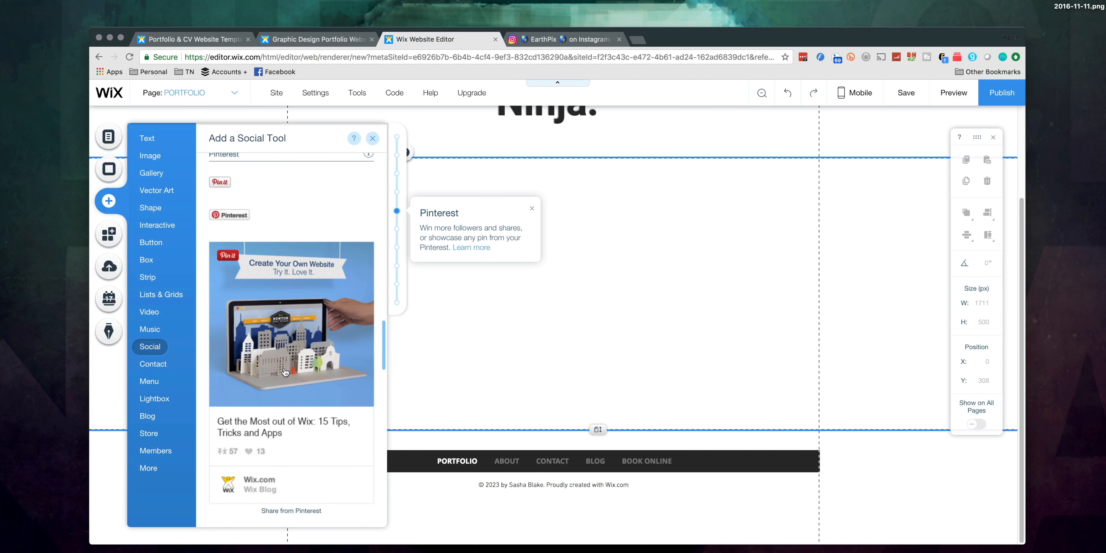
{"action": "scroll", "coordinate": [285, 373], "scroll_direction": "up", "scroll_amount": 2}
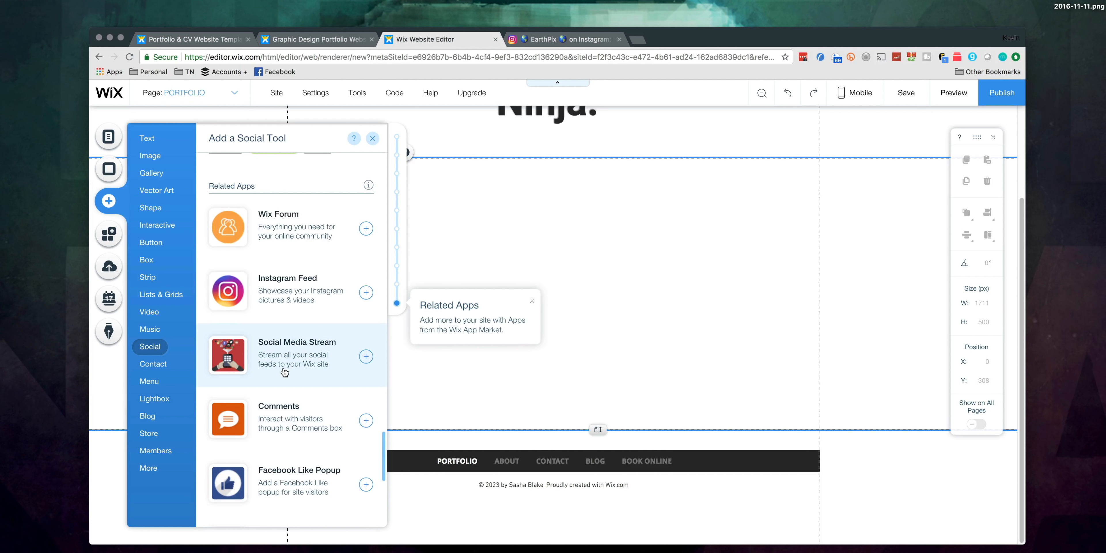
{"action": "left_click", "coordinate": [366, 292]}
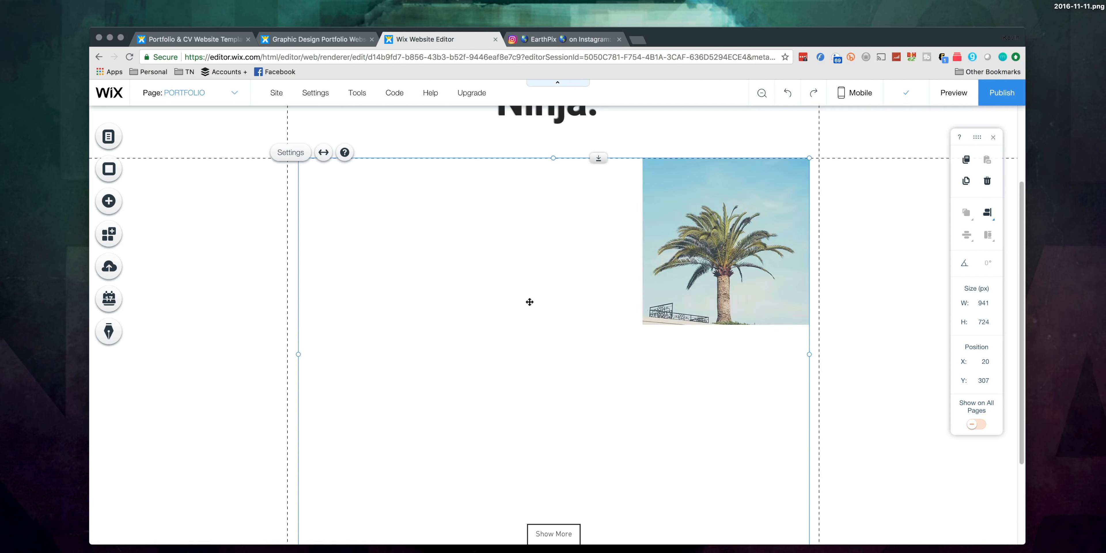
Step: Connect the Instagram Feed app to the Instagram account, authorizing Wix.com Media Feed, and look over the loaded feed
{"action": "scroll", "coordinate": [528, 300], "scroll_direction": "up", "scroll_amount": 3}
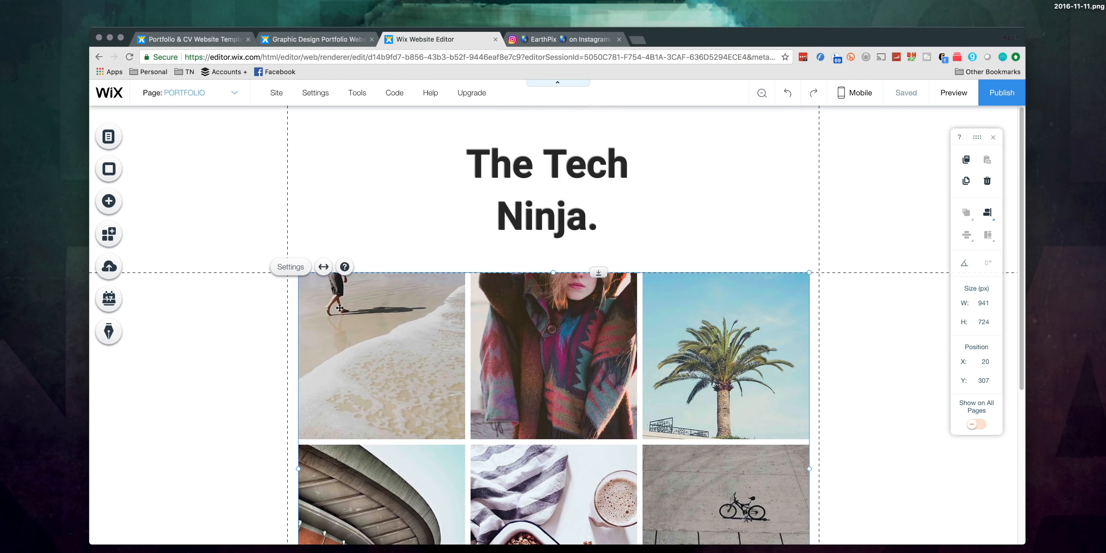
{"action": "left_click", "coordinate": [288, 267]}
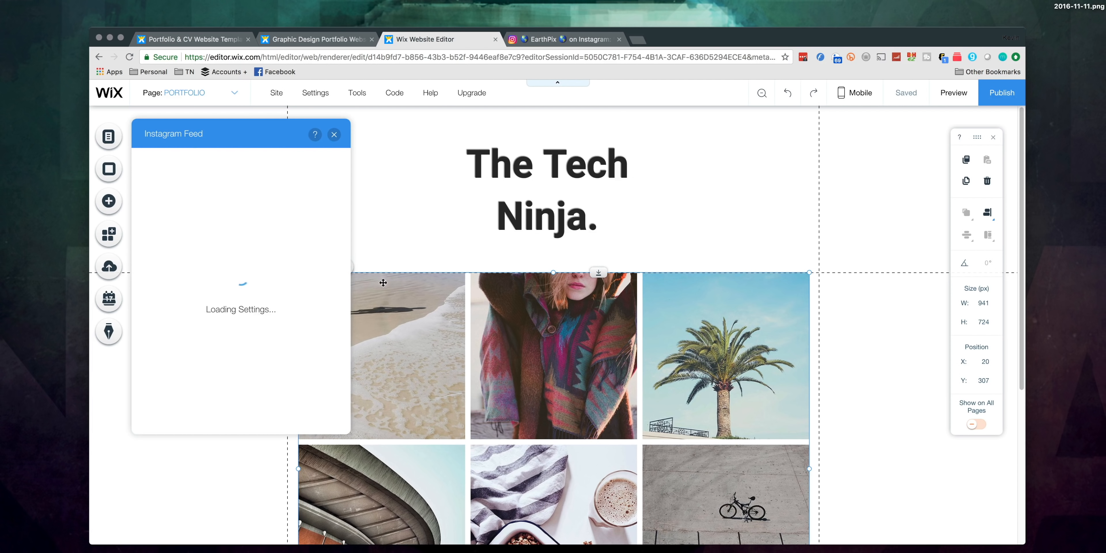
{"action": "left_click", "coordinate": [266, 253]}
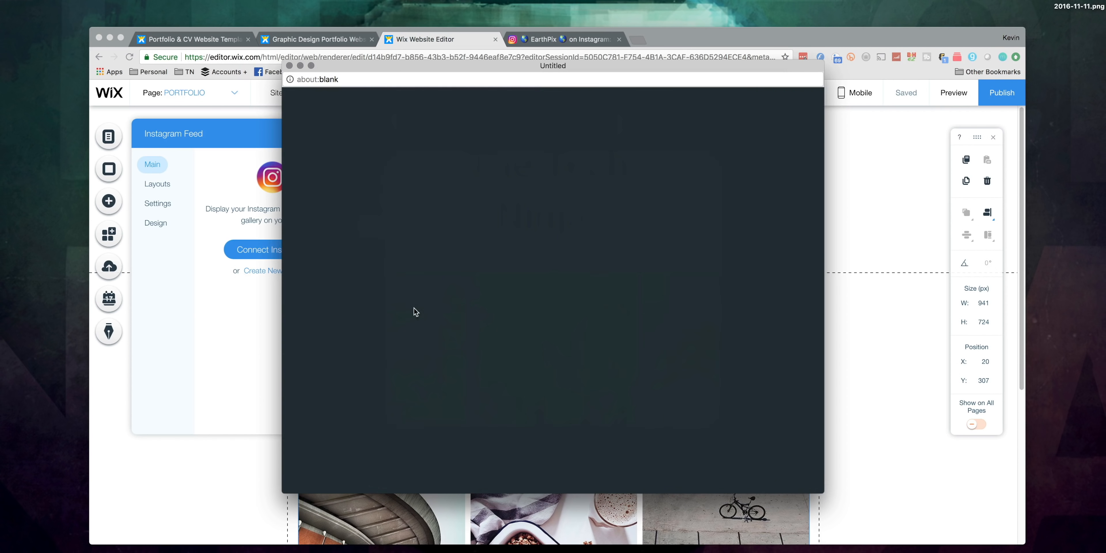
{"action": "left_click", "coordinate": [521, 267]}
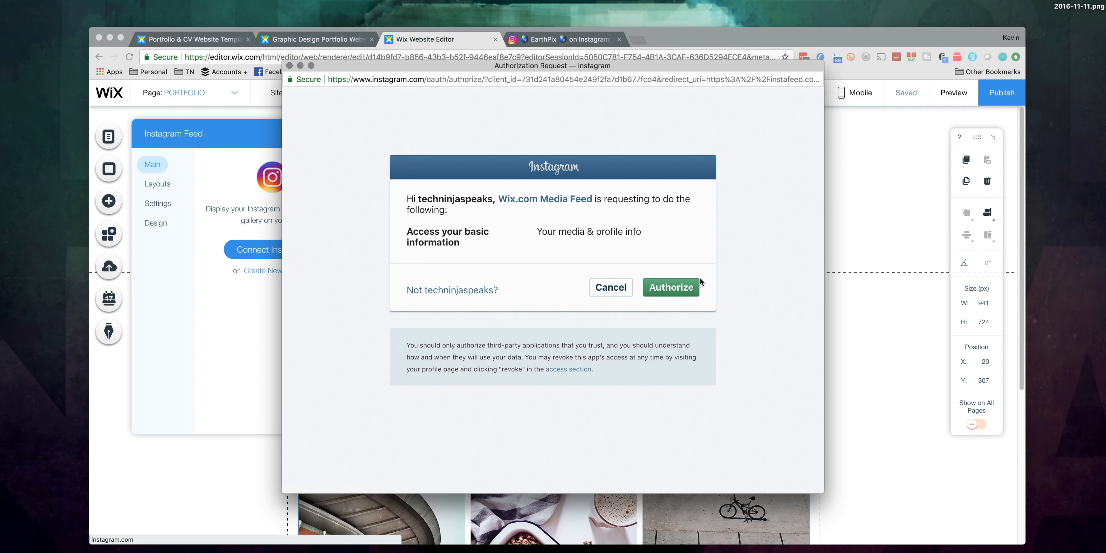
{"action": "left_click", "coordinate": [696, 285]}
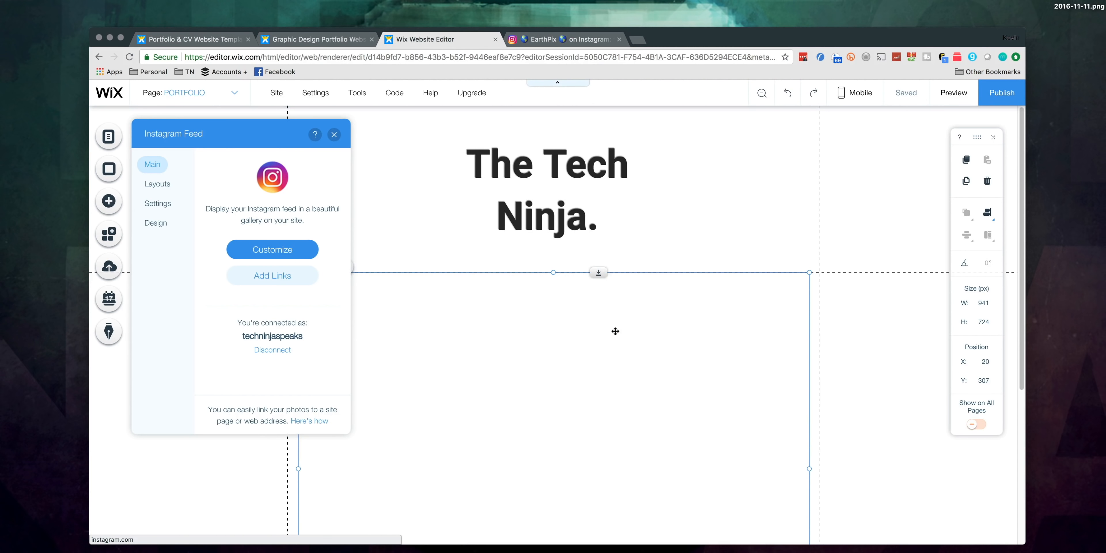
{"action": "left_click", "coordinate": [334, 135]}
{"action": "scroll", "coordinate": [472, 300], "scroll_direction": "down", "scroll_amount": 10}
{"action": "scroll", "coordinate": [472, 300], "scroll_direction": "up", "scroll_amount": 8}
{"action": "scroll", "coordinate": [446, 291], "scroll_direction": "down", "scroll_amount": 2}
{"action": "scroll", "coordinate": [447, 292], "scroll_direction": "down", "scroll_amount": 4}
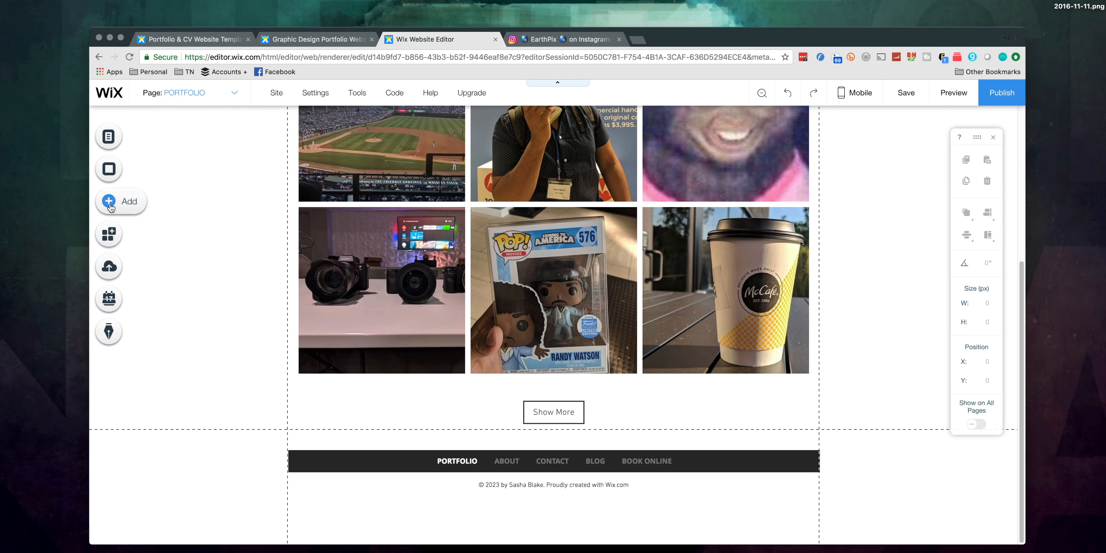
Step: Search the Wix App Market for "youtube", browse the video apps and add TubePress to the site
{"action": "left_click", "coordinate": [140, 237]}
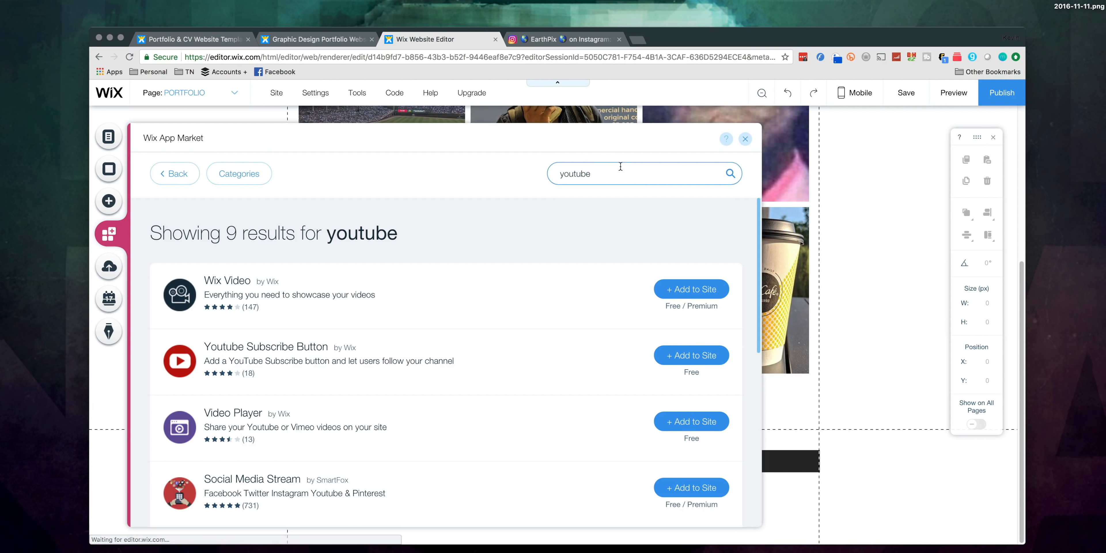
{"action": "scroll", "coordinate": [541, 360], "scroll_direction": "down", "scroll_amount": 6}
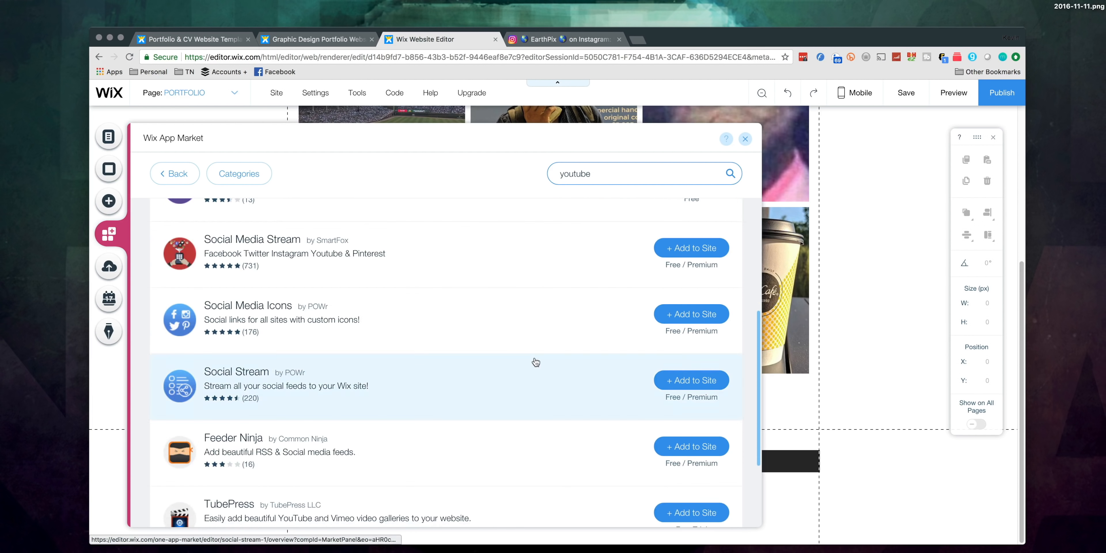
{"action": "scroll", "coordinate": [430, 357], "scroll_direction": "up", "scroll_amount": 4}
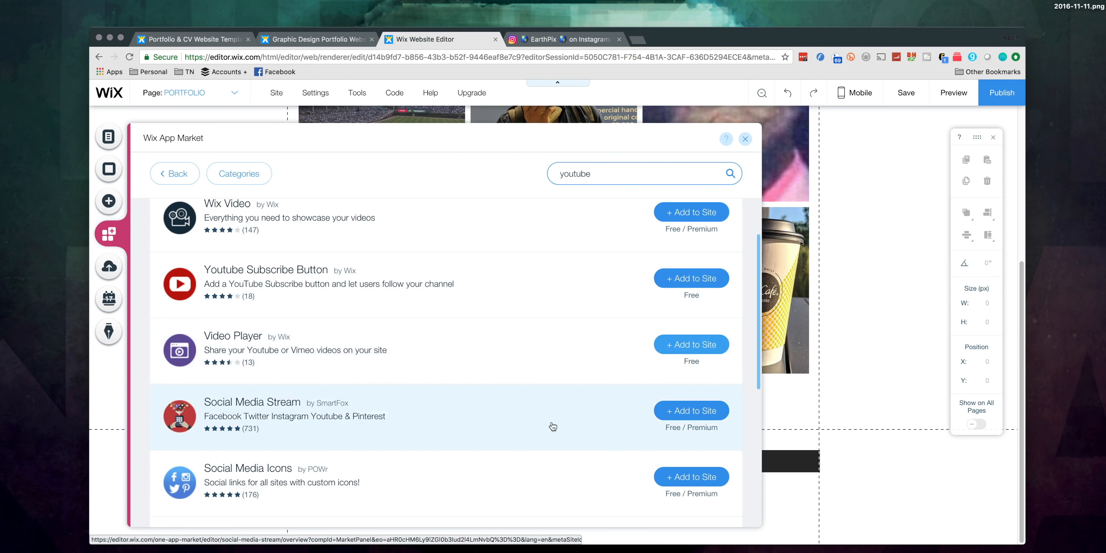
{"action": "scroll", "coordinate": [536, 433], "scroll_direction": "down", "scroll_amount": 5}
{"action": "scroll", "coordinate": [485, 455], "scroll_direction": "up", "scroll_amount": 3}
{"action": "scroll", "coordinate": [456, 493], "scroll_direction": "down", "scroll_amount": 2}
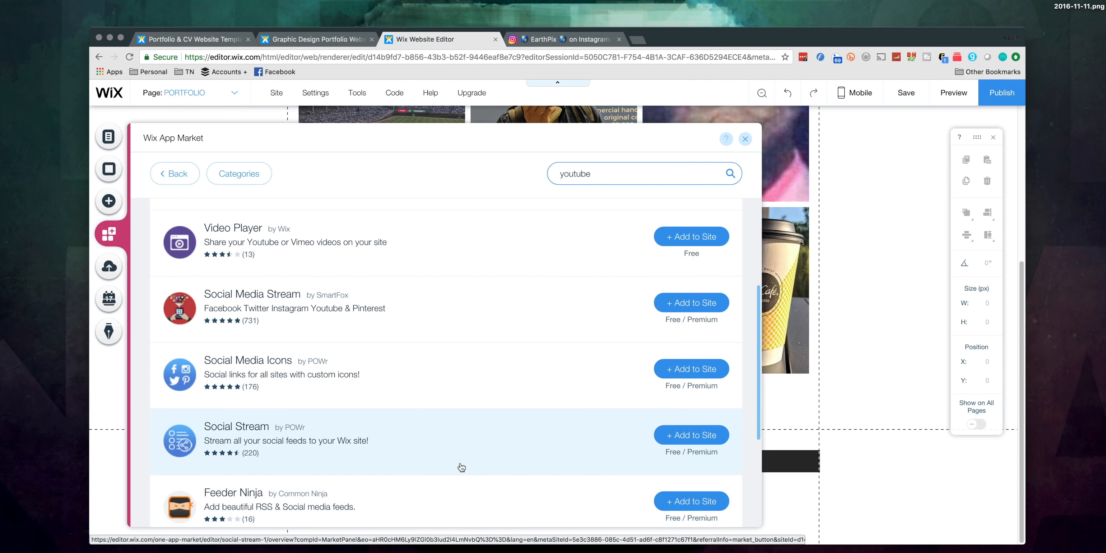
{"action": "scroll", "coordinate": [461, 465], "scroll_direction": "down", "scroll_amount": 4}
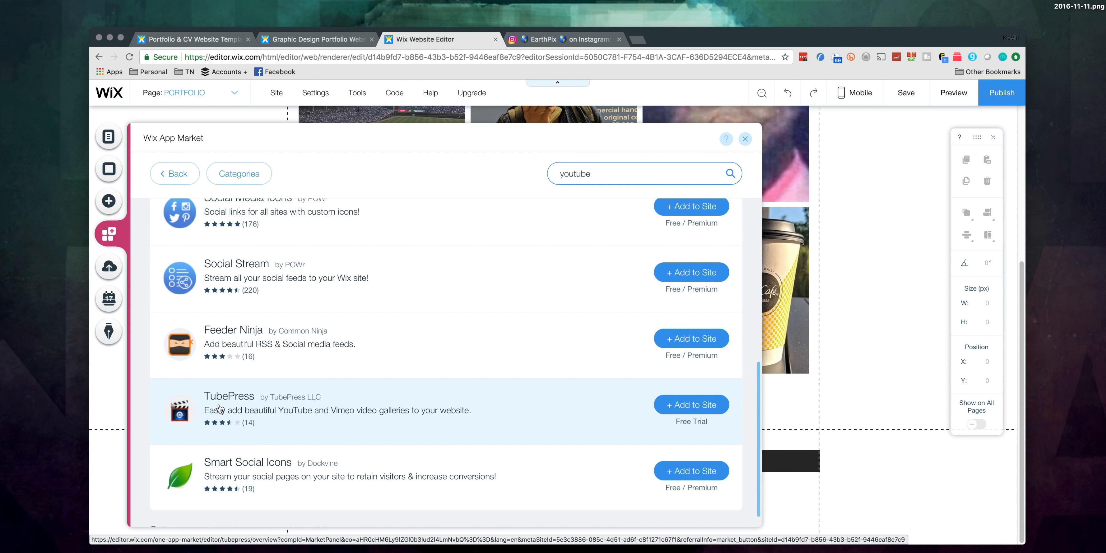
{"action": "scroll", "coordinate": [466, 418], "scroll_direction": "down", "scroll_amount": 1}
{"action": "left_click", "coordinate": [658, 384]}
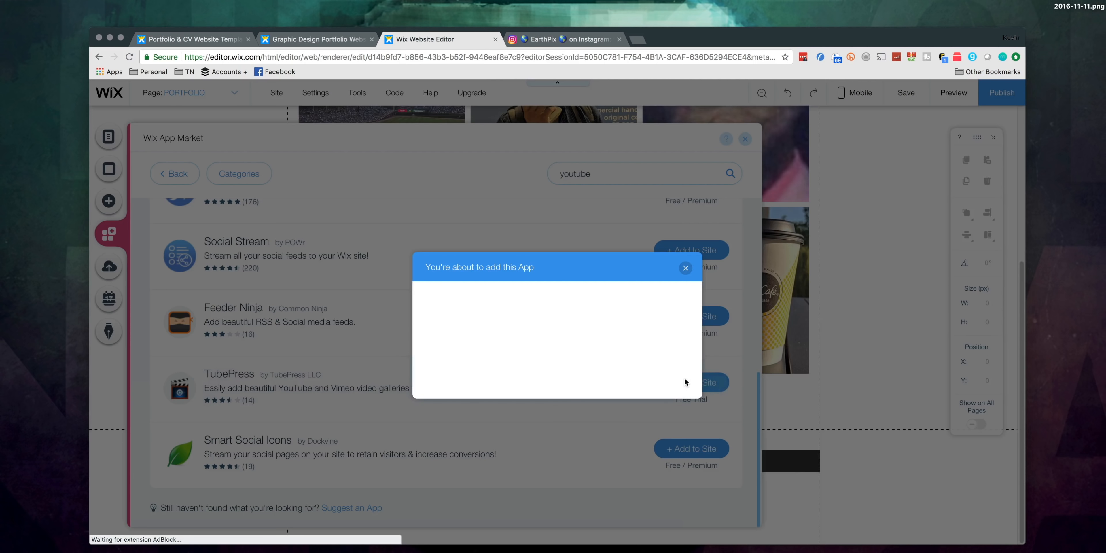
{"action": "left_click", "coordinate": [655, 357]}
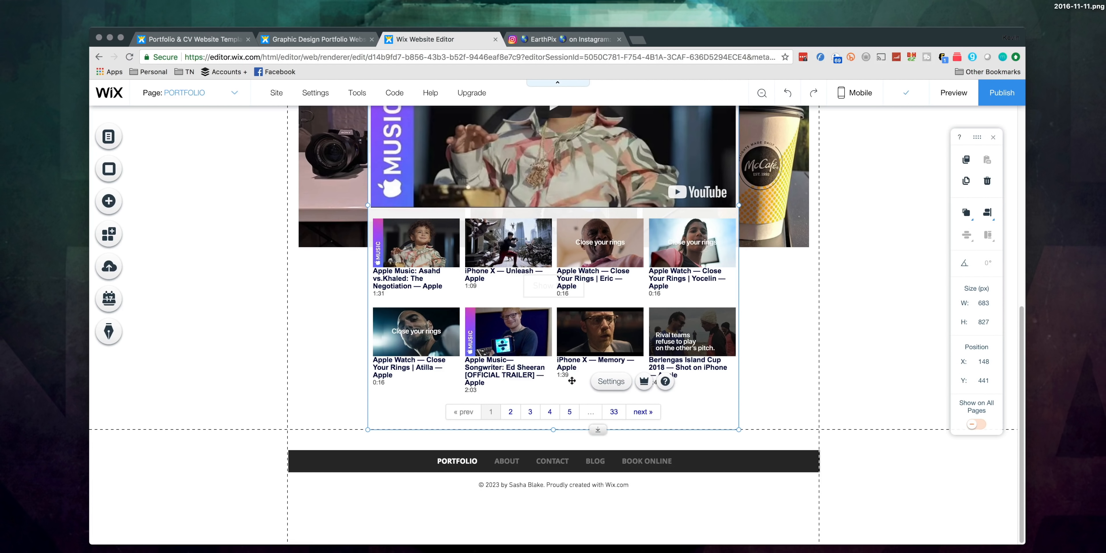
Step: Move the TubePress video gallery down the page to just below the Instagram feed's Show More button
{"action": "scroll", "coordinate": [572, 381], "scroll_direction": "up", "scroll_amount": 5}
{"action": "scroll", "coordinate": [516, 187], "scroll_direction": "down", "scroll_amount": 2}
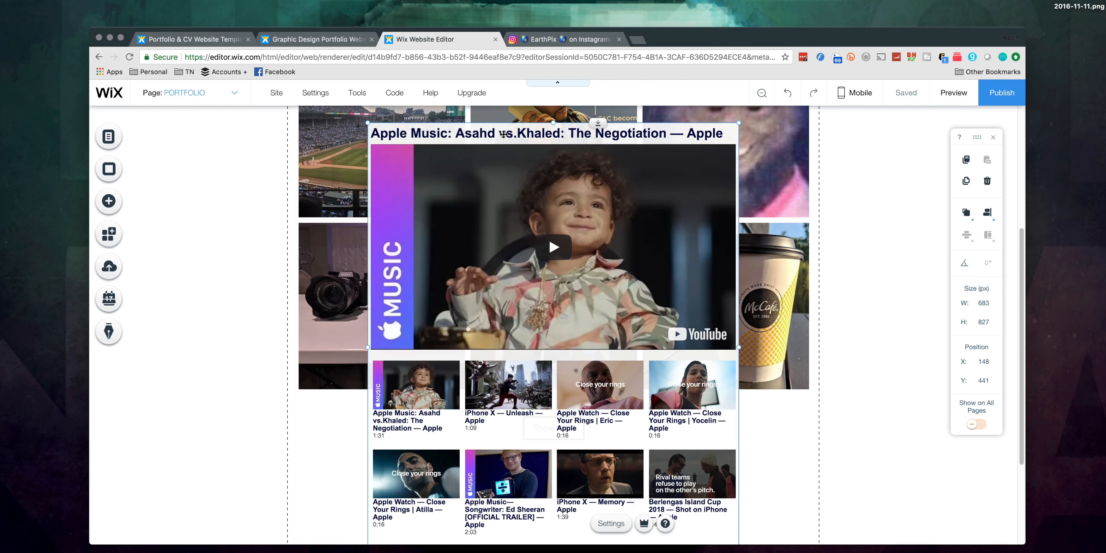
{"action": "left_click_drag", "start_coordinate": [503, 134], "coordinate": [505, 464]}
{"action": "scroll", "coordinate": [504, 464], "scroll_direction": "down", "scroll_amount": 5}
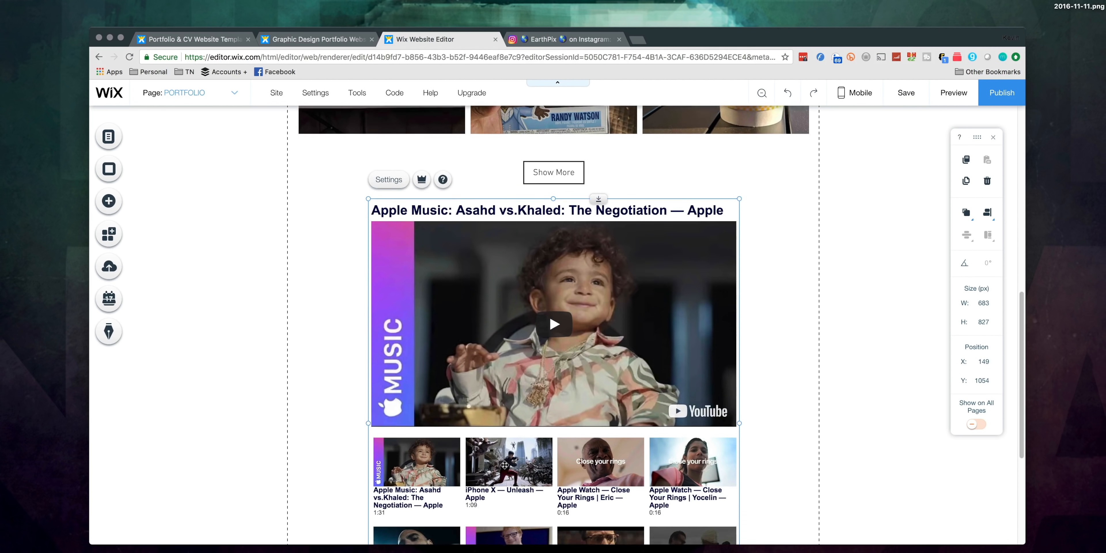
{"action": "scroll", "coordinate": [478, 404], "scroll_direction": "down", "scroll_amount": 5}
{"action": "scroll", "coordinate": [544, 400], "scroll_direction": "up", "scroll_amount": 6}
Step: Set the TubePress video source to the site owner's YouTube username in place of "apple"
{"action": "left_click", "coordinate": [389, 214]}
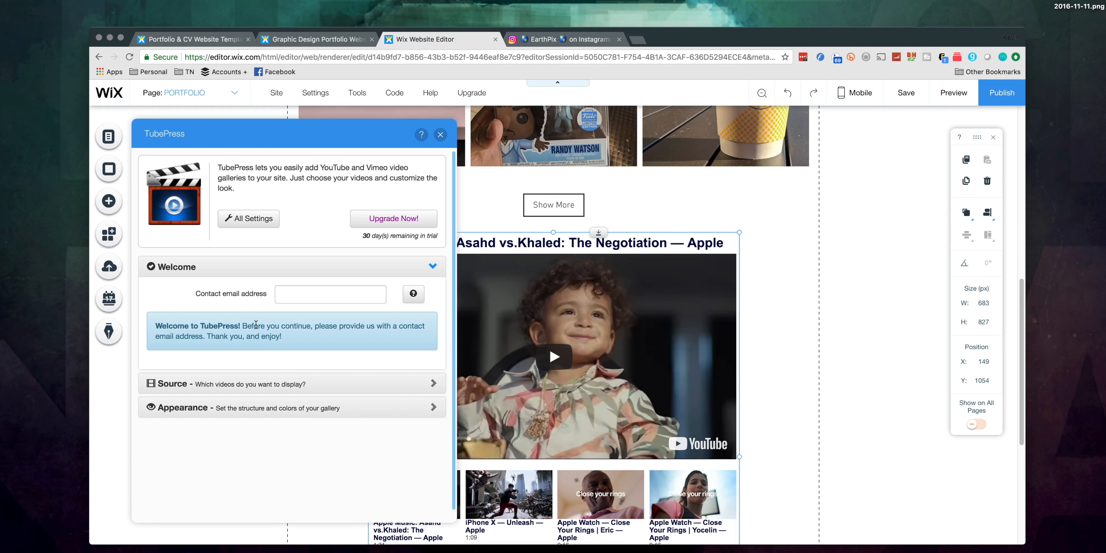
{"action": "left_click", "coordinate": [274, 383]}
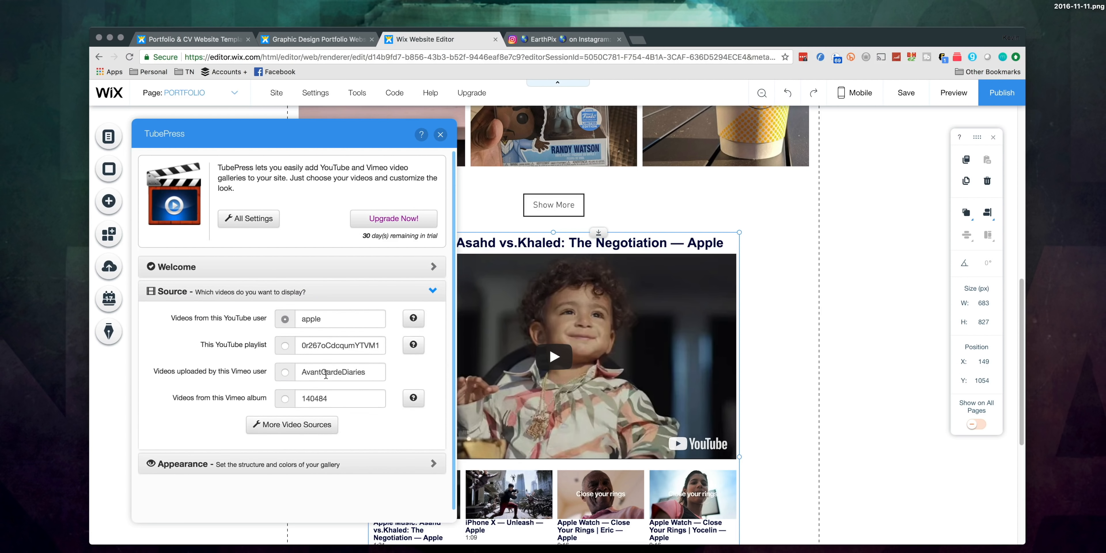
{"action": "double_click", "coordinate": [339, 321]}
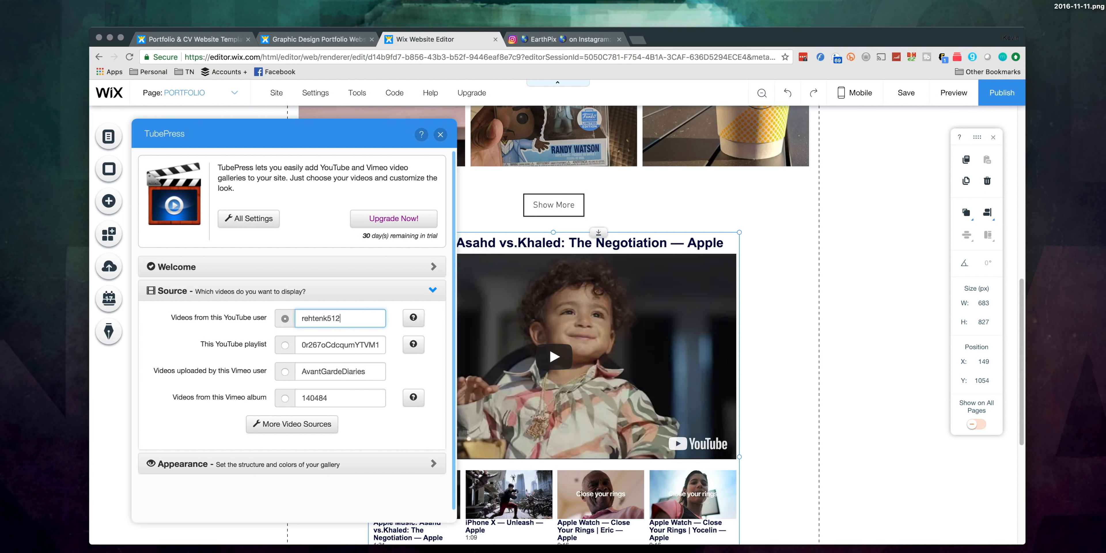
Step: Set the TubePress gallery's thumbnails per page to 6 in its appearance settings
{"action": "left_click", "coordinate": [199, 424]}
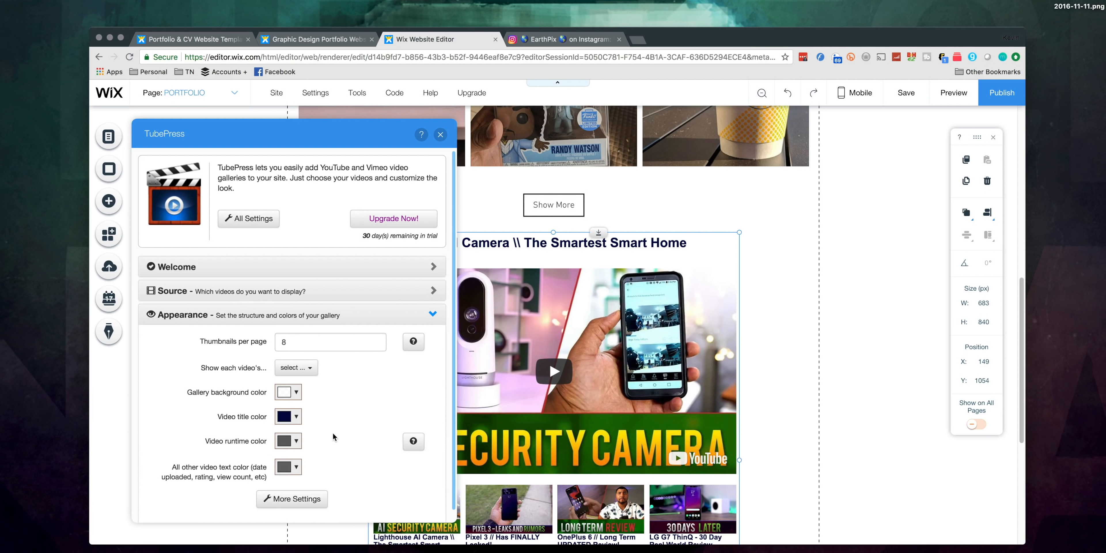
{"action": "left_click_drag", "start_coordinate": [309, 343], "coordinate": [258, 338]}
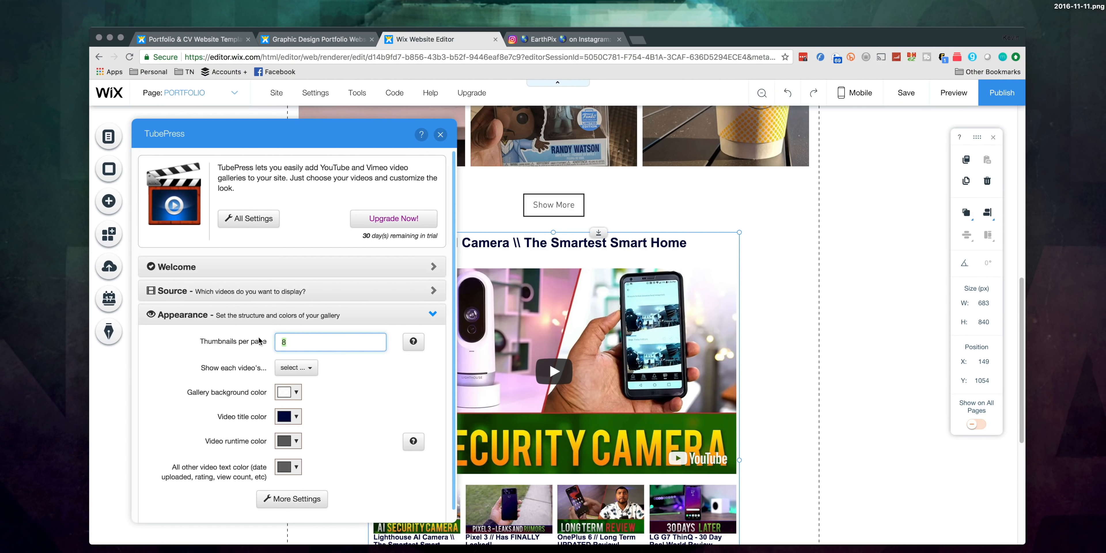
{"action": "scroll", "coordinate": [357, 385], "scroll_direction": "down", "scroll_amount": 5}
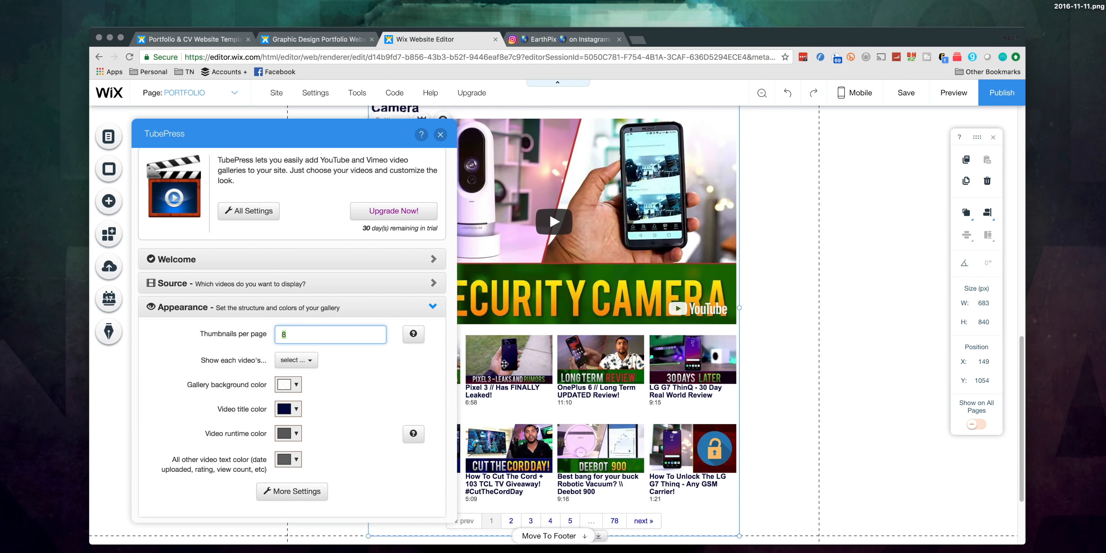
{"action": "scroll", "coordinate": [333, 399], "scroll_direction": "up", "scroll_amount": 1}
{"action": "scroll", "coordinate": [600, 329], "scroll_direction": "up", "scroll_amount": 1}
{"action": "scroll", "coordinate": [599, 329], "scroll_direction": "up", "scroll_amount": 5}
{"action": "scroll", "coordinate": [493, 405], "scroll_direction": "down", "scroll_amount": 1}
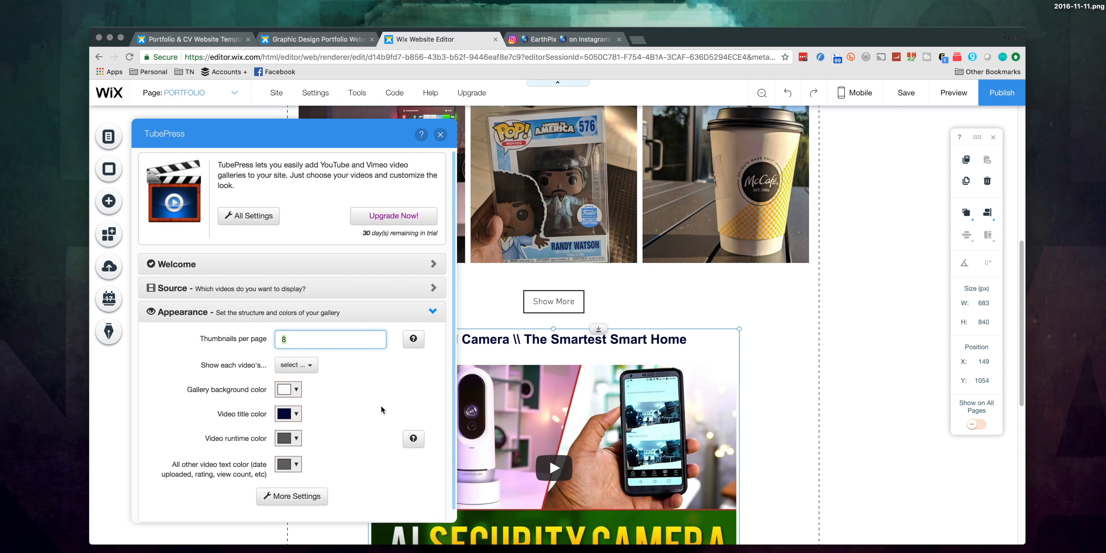
{"action": "scroll", "coordinate": [381, 405], "scroll_direction": "down", "scroll_amount": 1}
{"action": "type", "text": "6"}
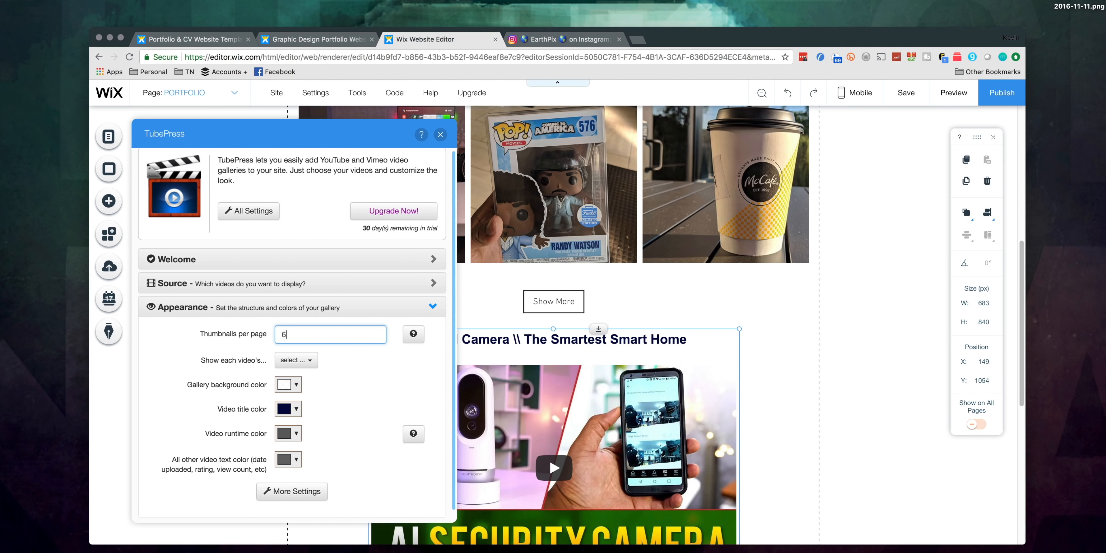
{"action": "left_click", "coordinate": [341, 399]}
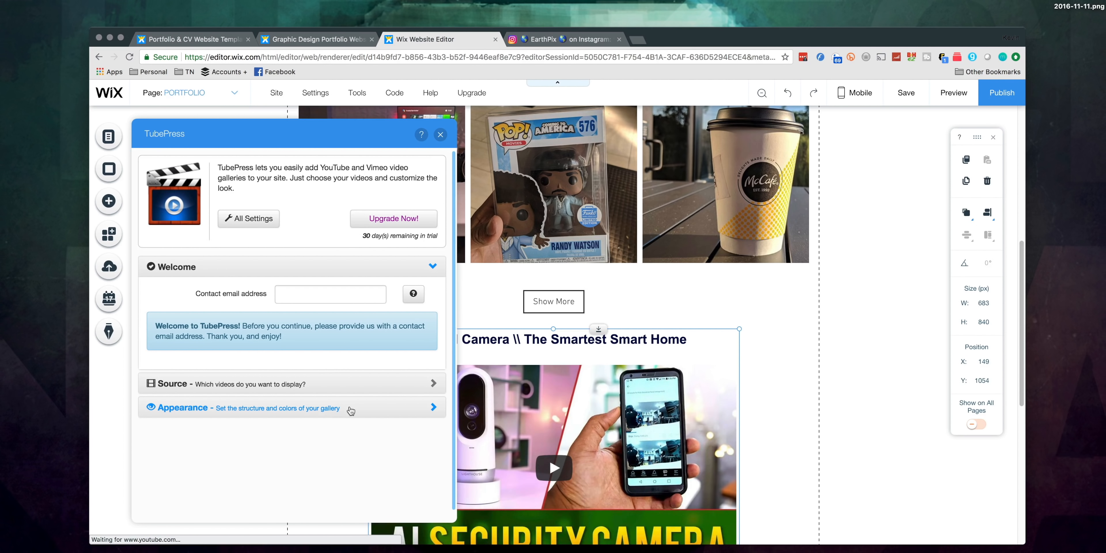
Step: Check the thumbnail rows, set the thumbnails per page back to 8 and close the TubePress settings
{"action": "scroll", "coordinate": [352, 411], "scroll_direction": "down", "scroll_amount": 1}
{"action": "scroll", "coordinate": [657, 421], "scroll_direction": "down", "scroll_amount": 5}
{"action": "scroll", "coordinate": [657, 421], "scroll_direction": "down", "scroll_amount": 2}
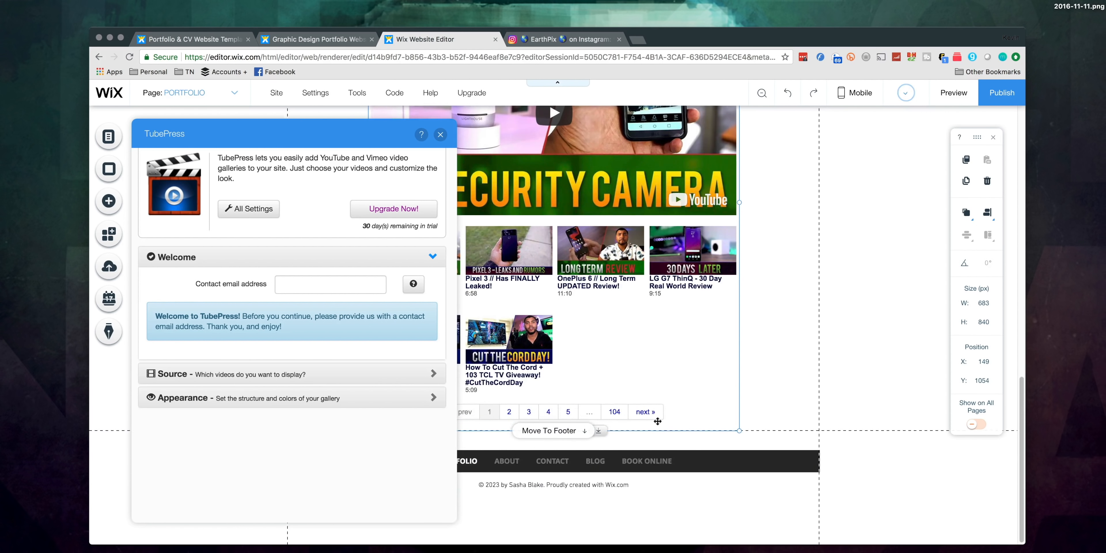
{"action": "scroll", "coordinate": [657, 421], "scroll_direction": "up", "scroll_amount": 4}
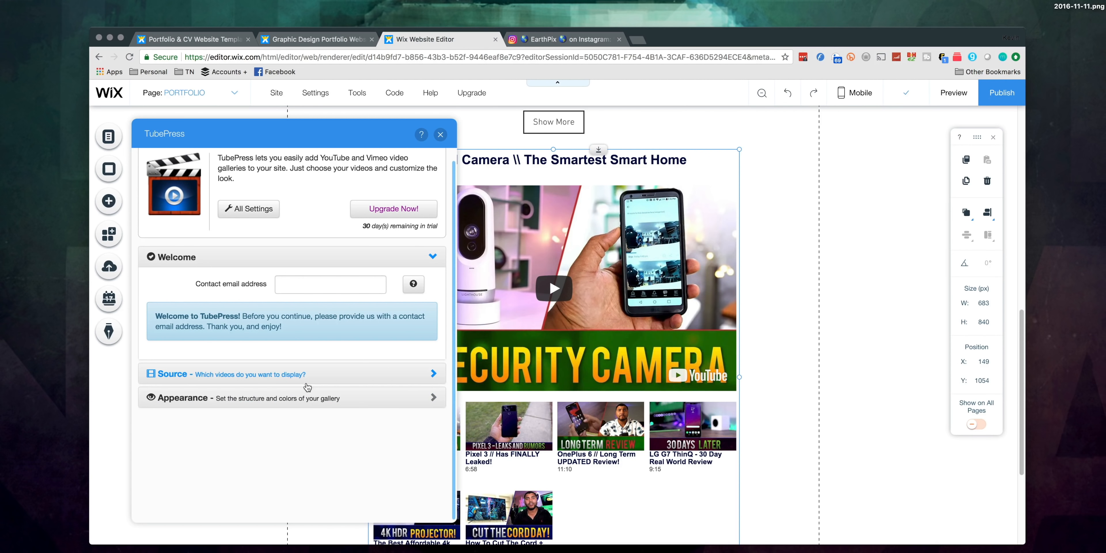
{"action": "left_click", "coordinate": [305, 399]}
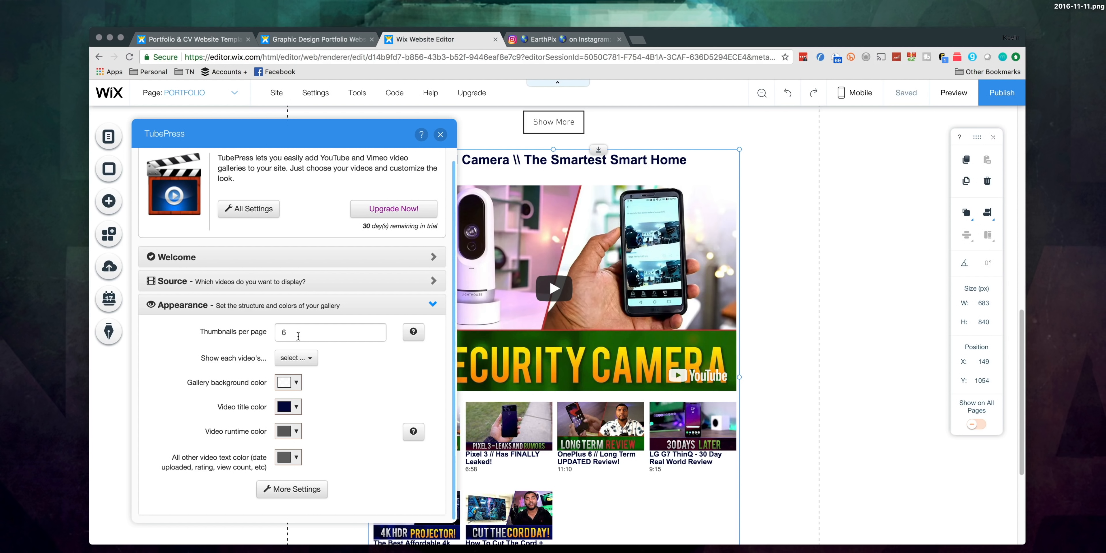
{"action": "scroll", "coordinate": [822, 365], "scroll_direction": "up", "scroll_amount": 4}
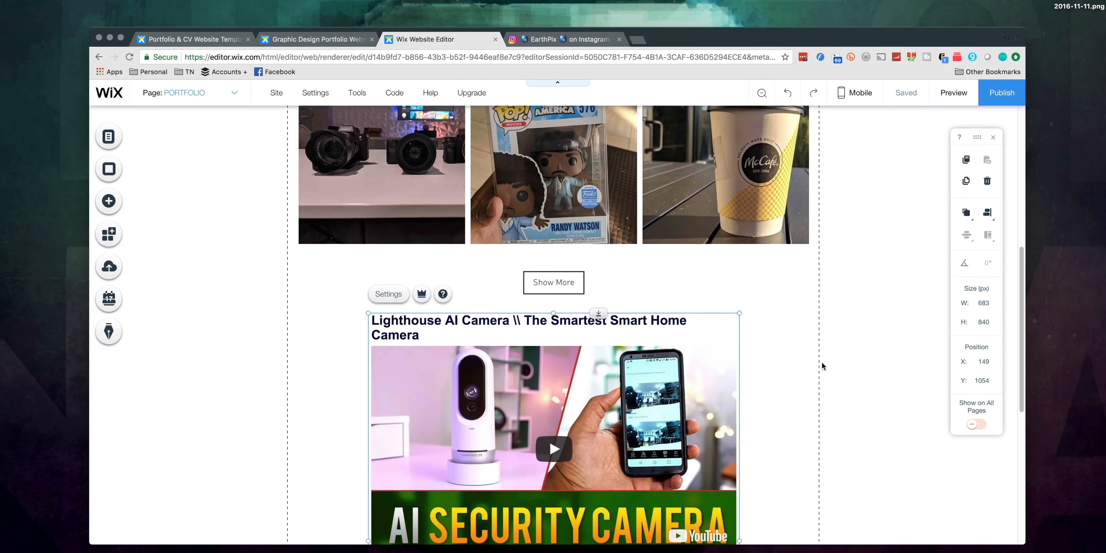
{"action": "mouse_move", "coordinate": [694, 362]}
{"action": "left_mouse_down"}
{"action": "mouse_move", "coordinate": [695, 379]}
{"action": "mouse_move", "coordinate": [697, 367]}
{"action": "left_mouse_up"}
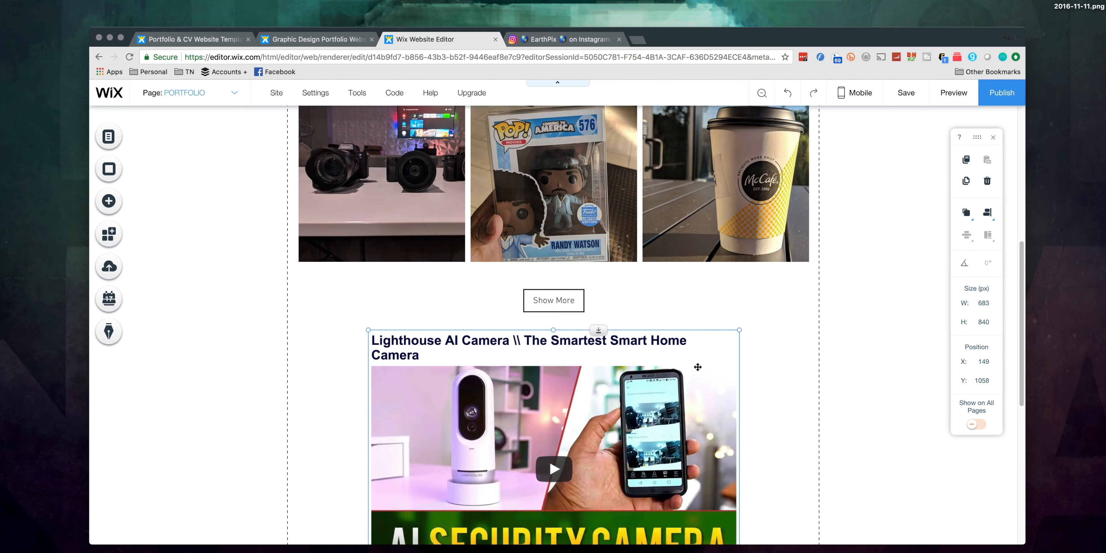
Step: Shift the Instagram feed down and move the TubePress gallery up to Y 345, directly below the title
{"action": "scroll", "coordinate": [798, 423], "scroll_direction": "down", "scroll_amount": 8}
{"action": "scroll", "coordinate": [798, 423], "scroll_direction": "up", "scroll_amount": 10}
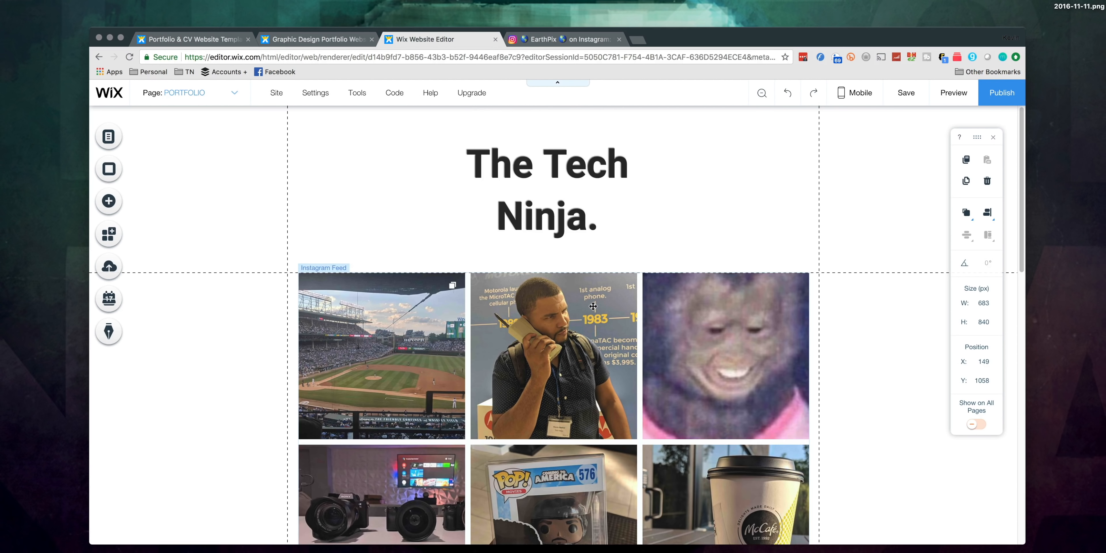
{"action": "left_click", "coordinate": [593, 306]}
{"action": "left_click_drag", "start_coordinate": [538, 280], "coordinate": [549, 433]}
{"action": "scroll", "coordinate": [547, 387], "scroll_direction": "down", "scroll_amount": 10}
{"action": "left_click_drag", "start_coordinate": [548, 348], "coordinate": [534, 168]}
{"action": "scroll", "coordinate": [561, 374], "scroll_direction": "up", "scroll_amount": 10}
{"action": "left_click_drag", "start_coordinate": [578, 476], "coordinate": [585, 271]}
Step: Move the Instagram feed beneath the TubePress gallery, to about X 19, Y 1227
{"action": "scroll", "coordinate": [766, 388], "scroll_direction": "down", "scroll_amount": 10}
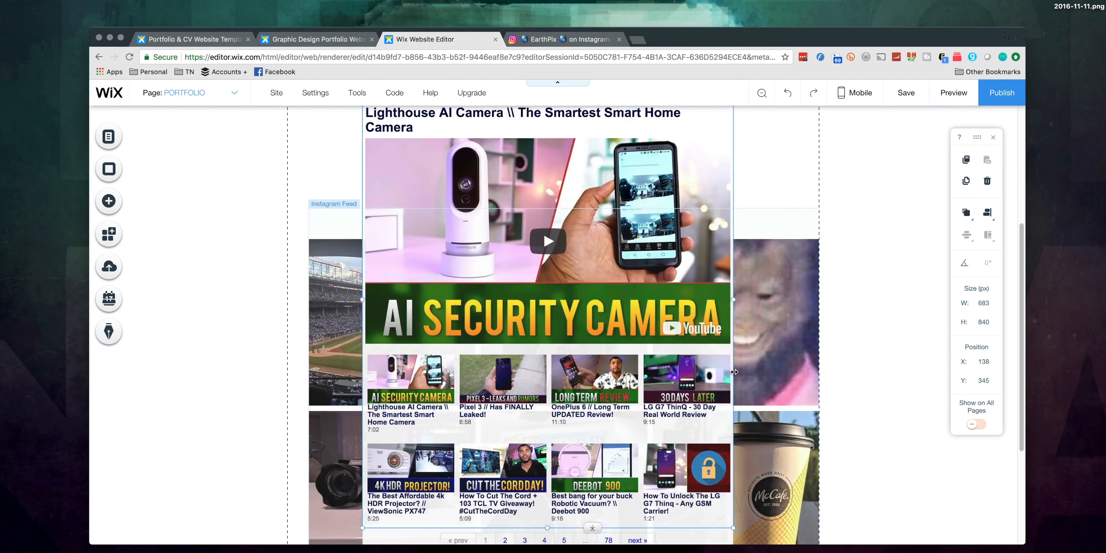
{"action": "left_click_drag", "start_coordinate": [767, 392], "coordinate": [766, 538]}
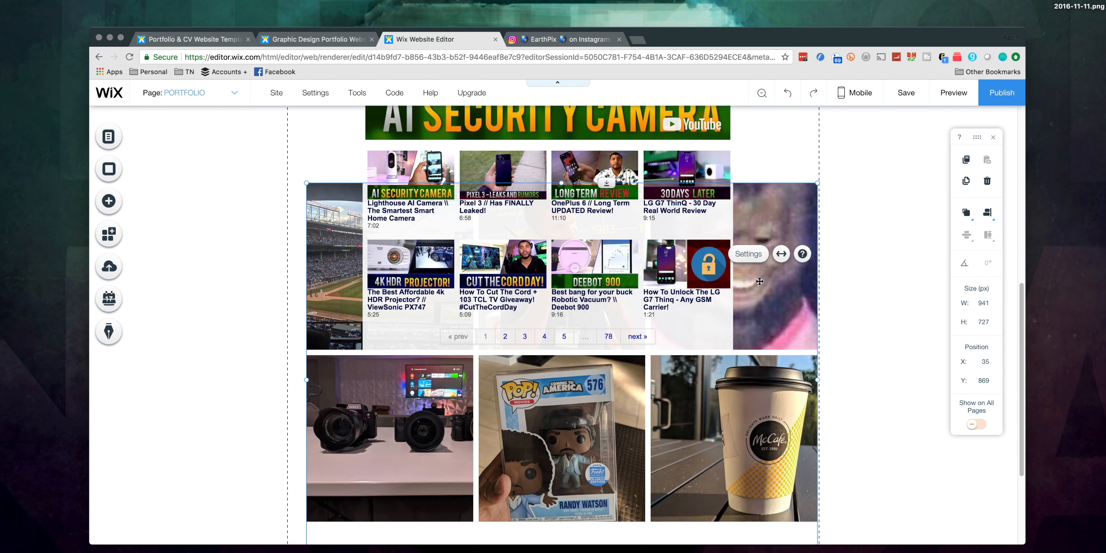
{"action": "left_click_drag", "start_coordinate": [759, 281], "coordinate": [752, 475]}
Step: Enlarge the TubePress gallery on both sides to the full page width, about 980 by 980 px
{"action": "scroll", "coordinate": [596, 275], "scroll_direction": "up", "scroll_amount": 12}
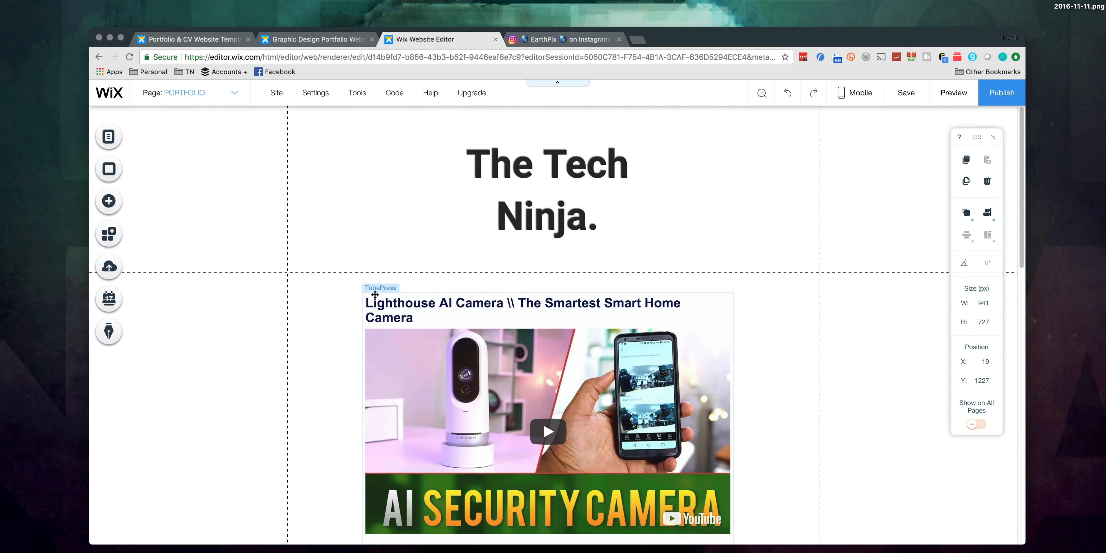
{"action": "scroll", "coordinate": [365, 378], "scroll_direction": "down", "scroll_amount": 5}
{"action": "scroll", "coordinate": [354, 460], "scroll_direction": "down", "scroll_amount": 4}
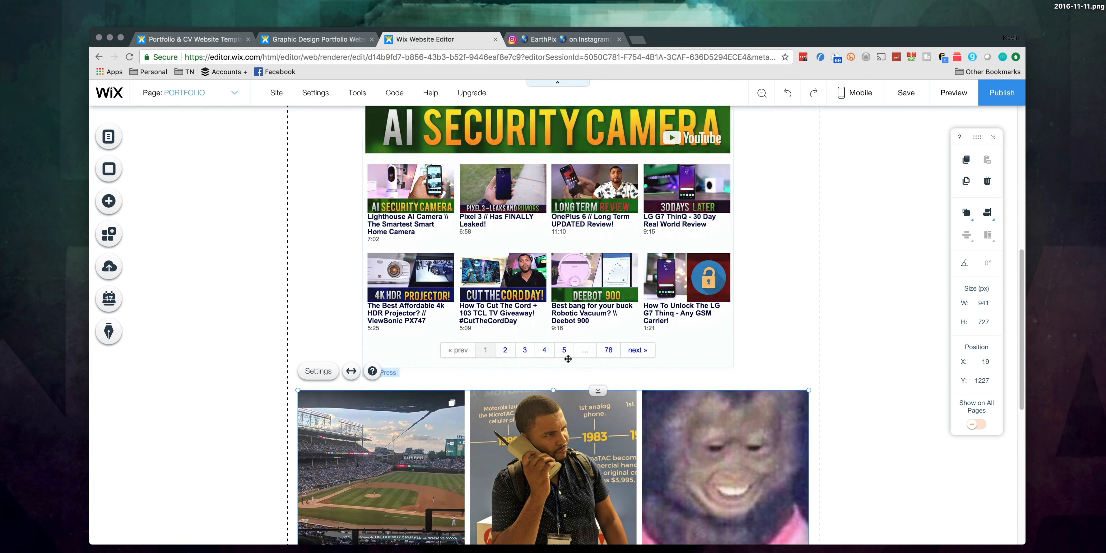
{"action": "left_click", "coordinate": [727, 357]}
{"action": "left_click_drag", "start_coordinate": [732, 365], "coordinate": [819, 377]}
{"action": "scroll", "coordinate": [504, 373], "scroll_direction": "up", "scroll_amount": 1}
{"action": "scroll", "coordinate": [504, 373], "scroll_direction": "down", "scroll_amount": 2}
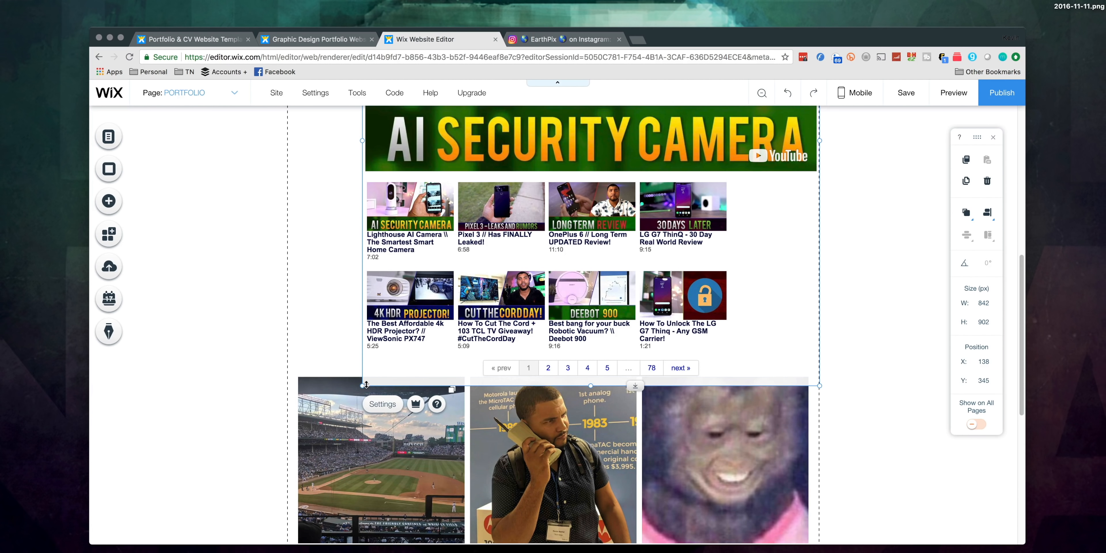
{"action": "left_click_drag", "start_coordinate": [366, 384], "coordinate": [288, 401]}
Step: Move the Instagram feed clear of the enlarged TubePress gallery, to about X 0, Y 1428
{"action": "scroll", "coordinate": [456, 372], "scroll_direction": "up", "scroll_amount": 9}
{"action": "scroll", "coordinate": [520, 442], "scroll_direction": "down", "scroll_amount": 10}
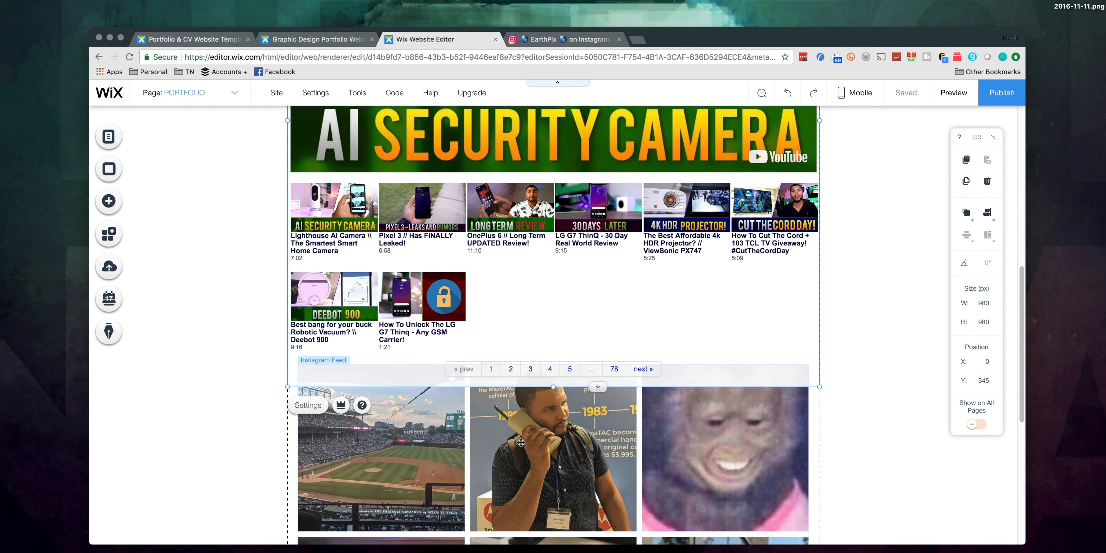
{"action": "left_click_drag", "start_coordinate": [520, 442], "coordinate": [516, 483]}
Step: Set the TubePress gallery to show 12 thumbnails per page in its Appearance settings and close the settings
{"action": "scroll", "coordinate": [607, 405], "scroll_direction": "up", "scroll_amount": 7}
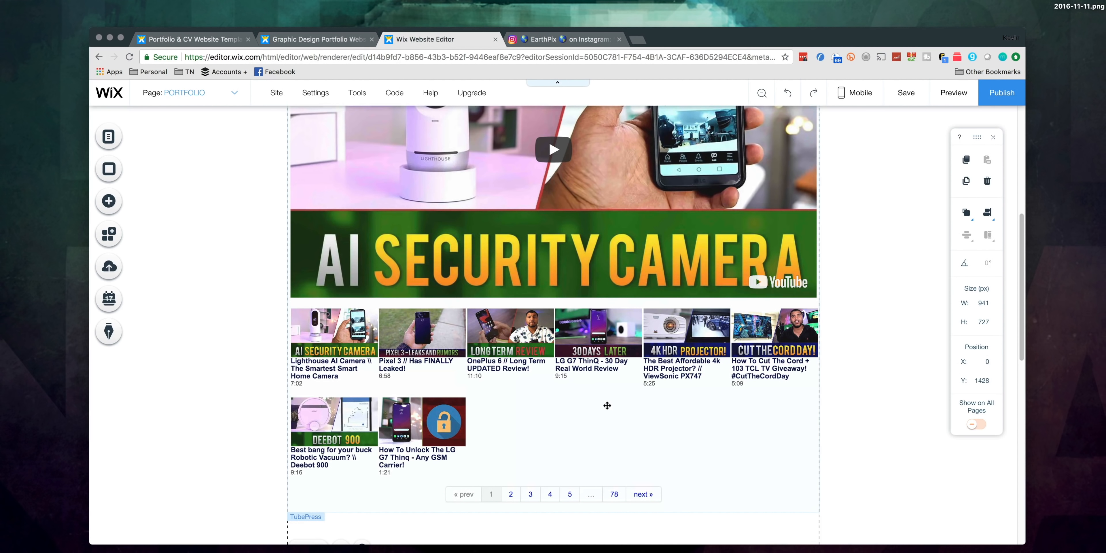
{"action": "scroll", "coordinate": [606, 406], "scroll_direction": "up", "scroll_amount": 2}
{"action": "scroll", "coordinate": [599, 402], "scroll_direction": "down", "scroll_amount": 2}
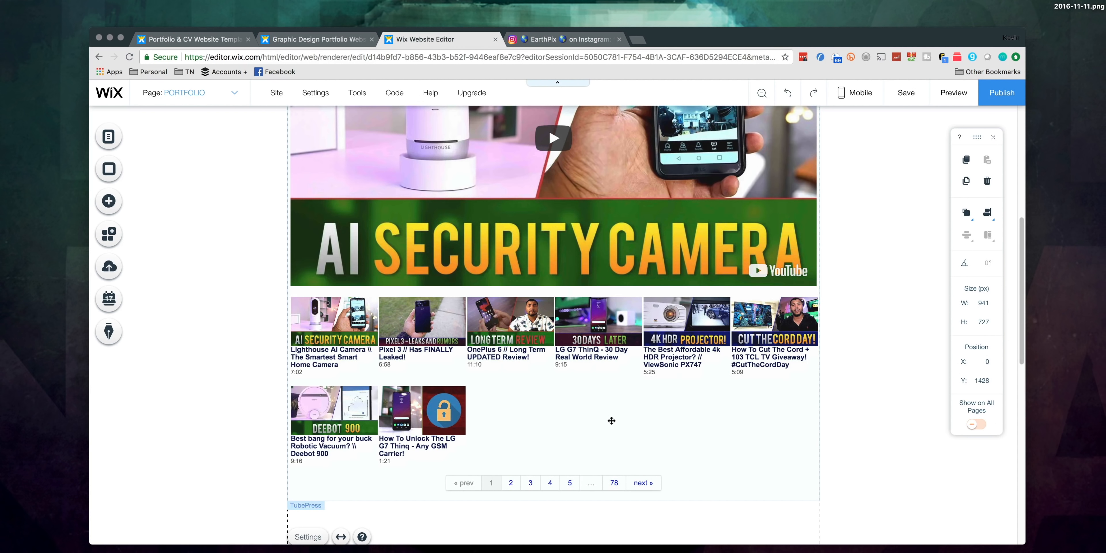
{"action": "scroll", "coordinate": [648, 414], "scroll_direction": "up", "scroll_amount": 8}
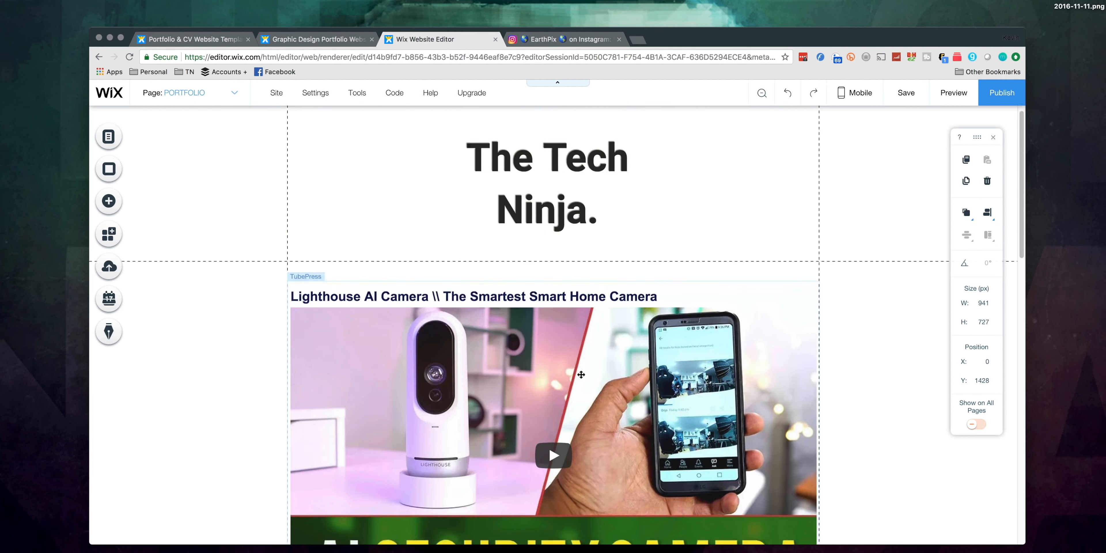
{"action": "scroll", "coordinate": [548, 446], "scroll_direction": "down", "scroll_amount": 5}
{"action": "scroll", "coordinate": [386, 257], "scroll_direction": "up", "scroll_amount": 4}
{"action": "left_click", "coordinate": [368, 237]}
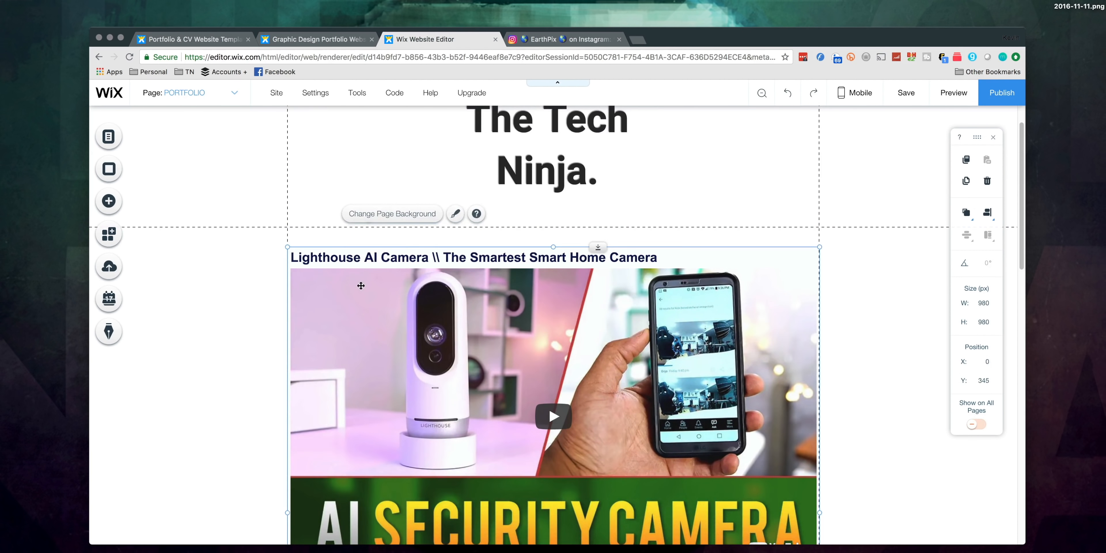
{"action": "left_click", "coordinate": [358, 269]}
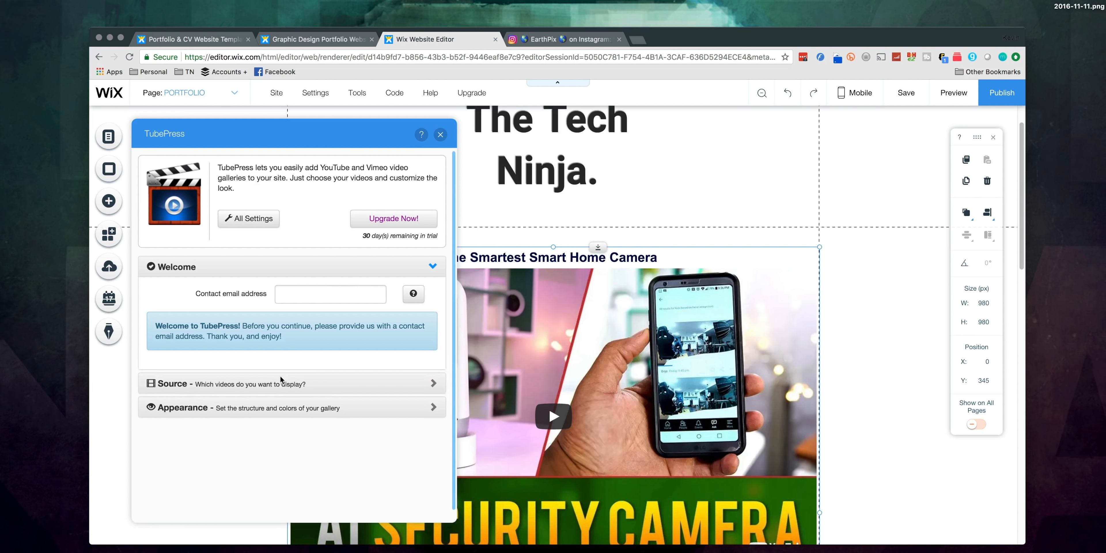
{"action": "left_click", "coordinate": [284, 384]}
{"action": "left_click", "coordinate": [241, 464]}
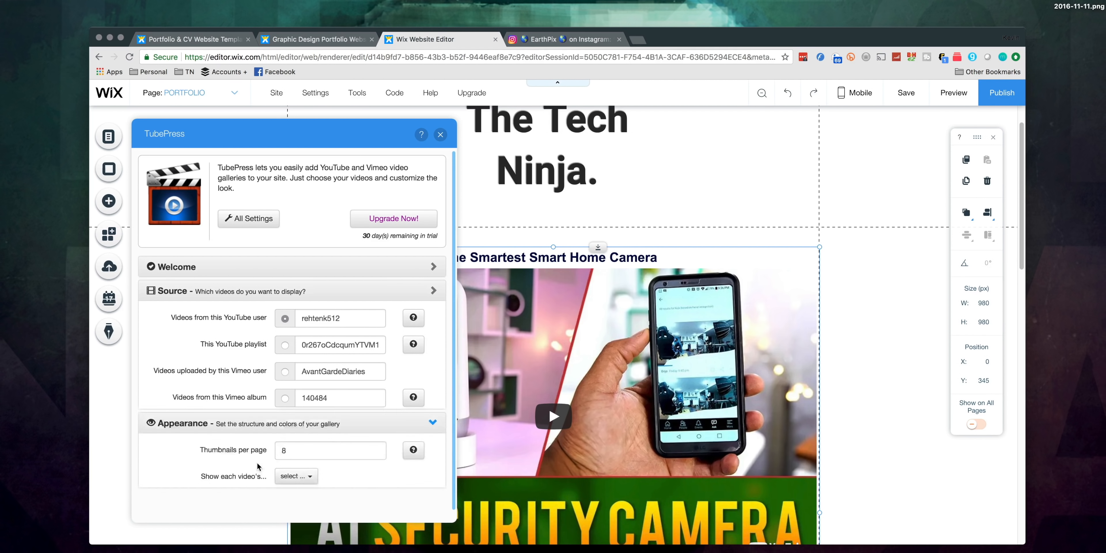
{"action": "left_click", "coordinate": [253, 333]}
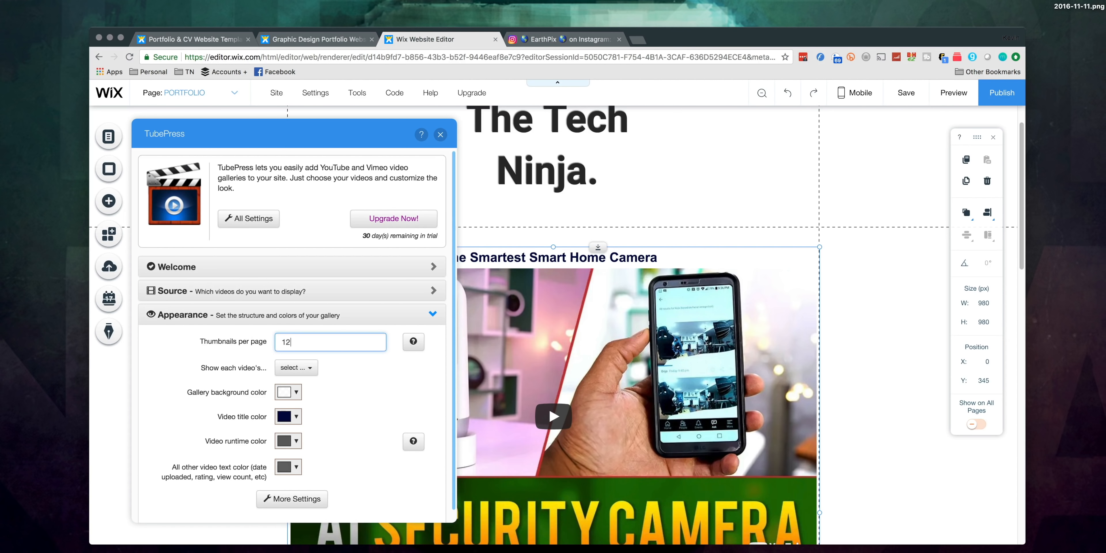
{"action": "left_click", "coordinate": [440, 134]}
{"action": "scroll", "coordinate": [671, 424], "scroll_direction": "down", "scroll_amount": 5}
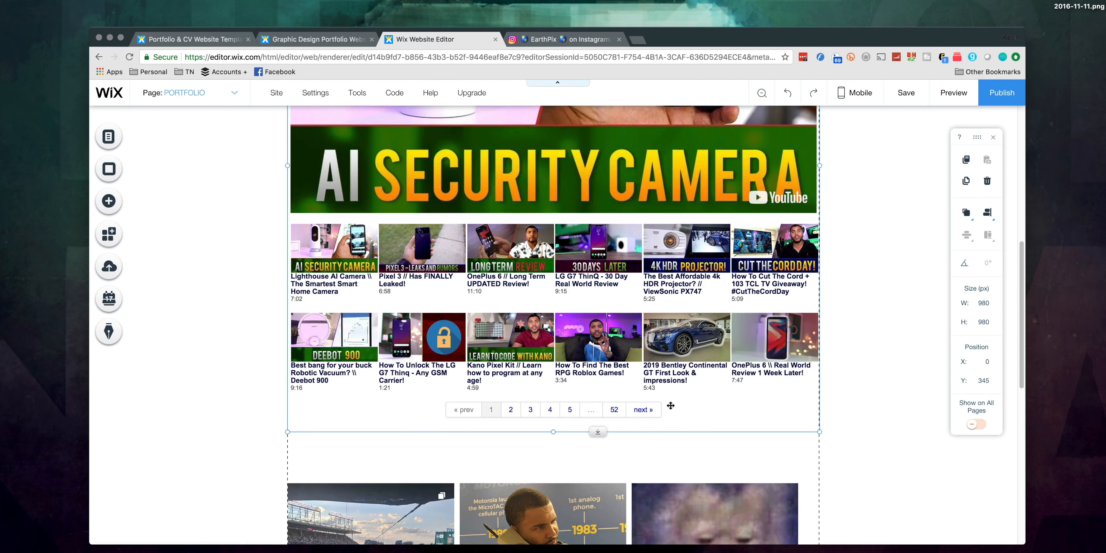
{"action": "scroll", "coordinate": [670, 406], "scroll_direction": "up", "scroll_amount": 5}
{"action": "scroll", "coordinate": [670, 406], "scroll_direction": "up", "scroll_amount": 3}
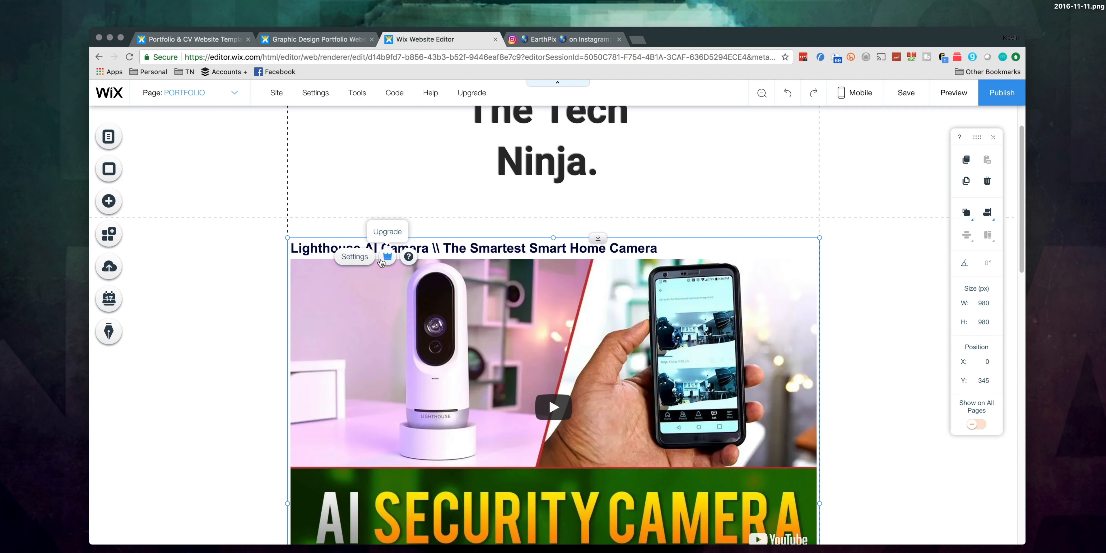
{"action": "left_click", "coordinate": [364, 258]}
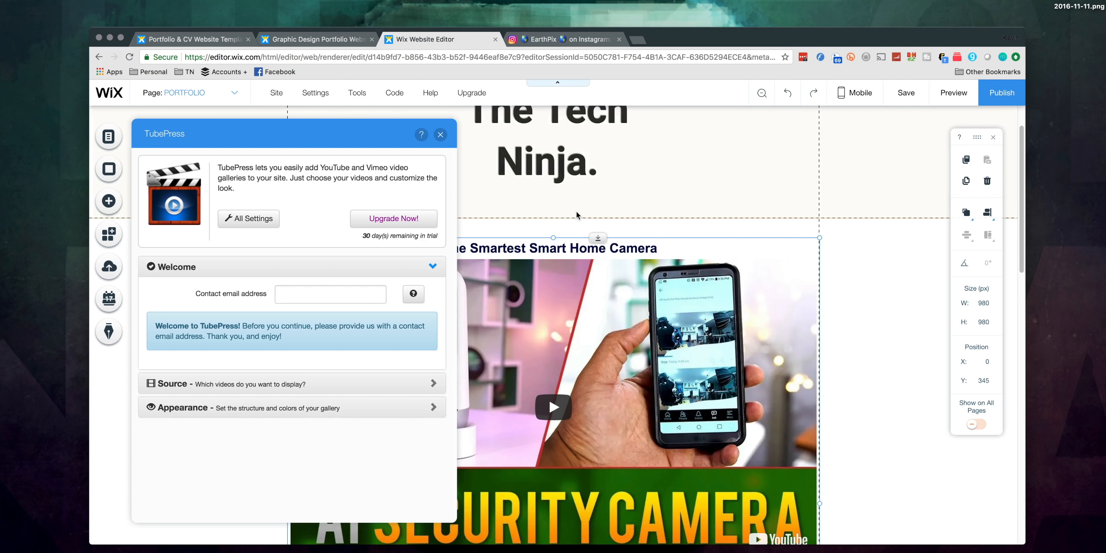
{"action": "left_click", "coordinate": [474, 152]}
{"action": "scroll", "coordinate": [387, 276], "scroll_direction": "down", "scroll_amount": 10}
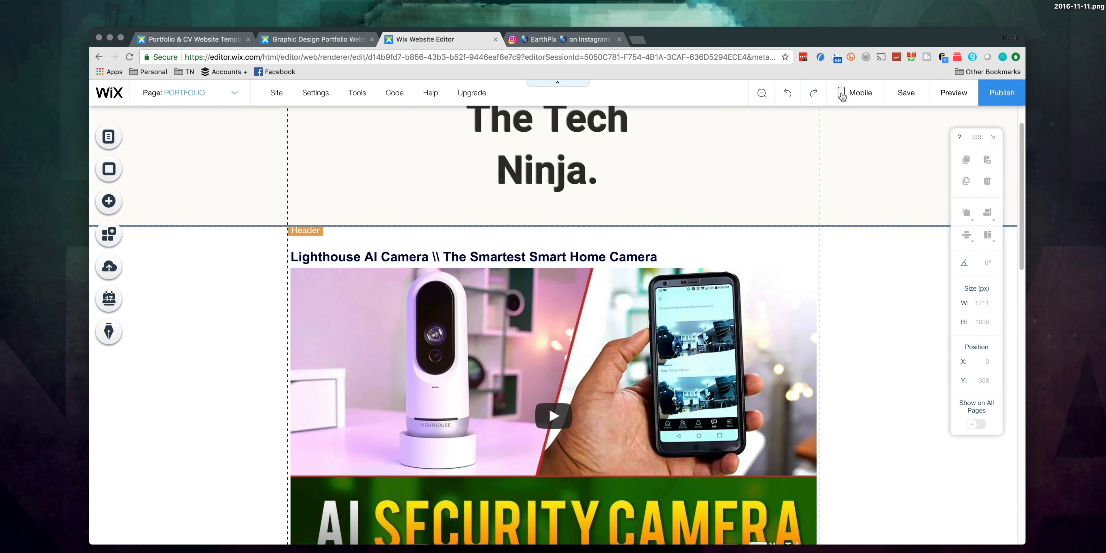
Step: Review the Portfolio page in the mobile editor, skipping the introduction, and return to the desktop view
{"action": "left_click", "coordinate": [844, 96]}
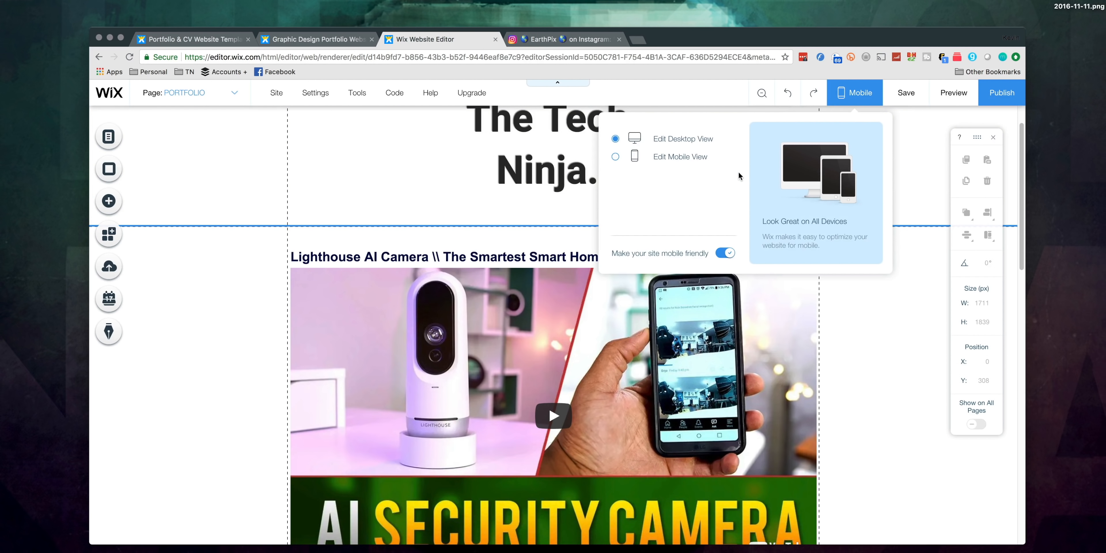
{"action": "left_click", "coordinate": [658, 160]}
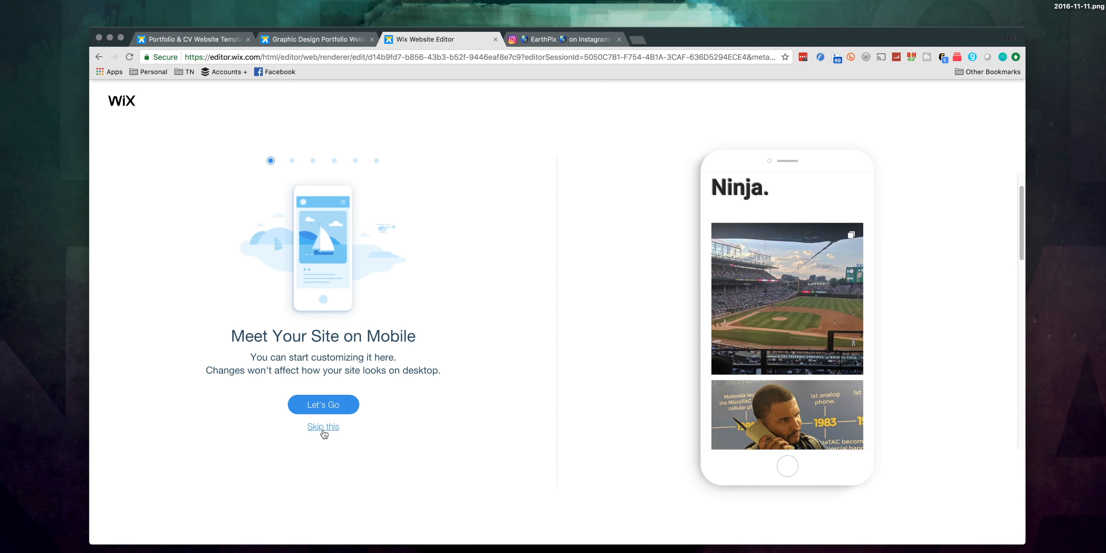
{"action": "left_click", "coordinate": [323, 430]}
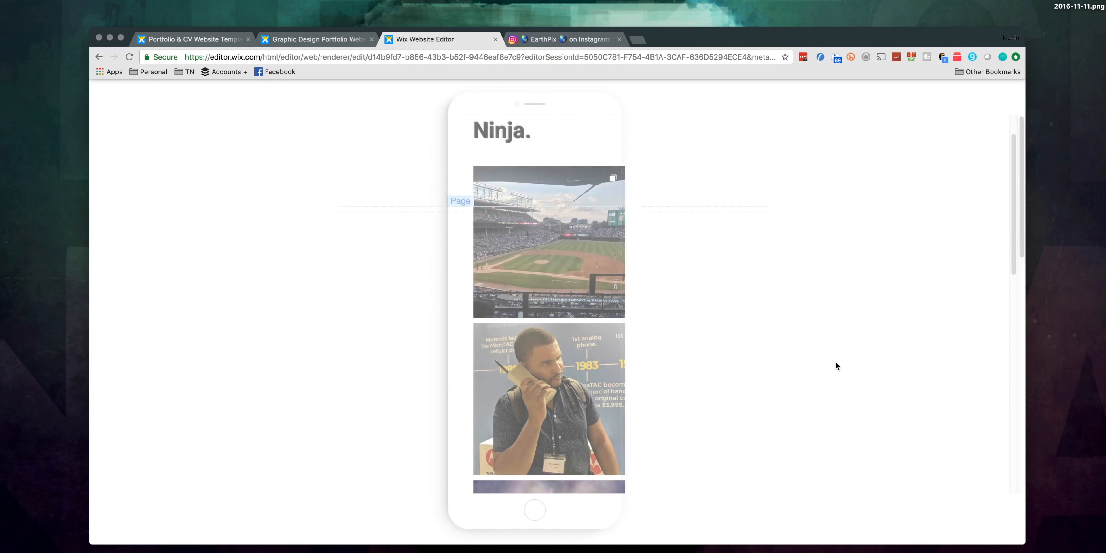
{"action": "scroll", "coordinate": [553, 317], "scroll_direction": "down", "scroll_amount": 10}
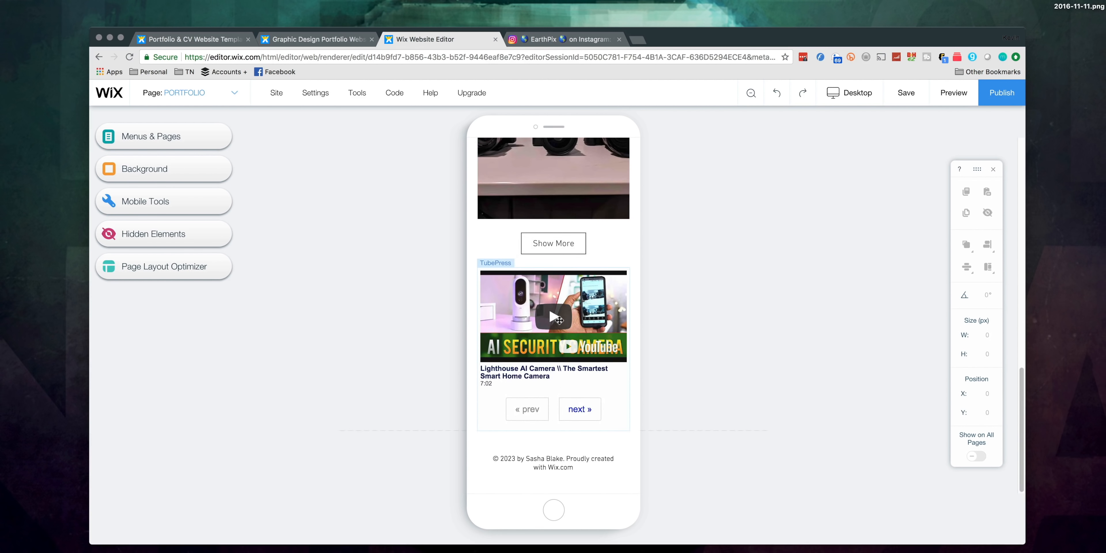
{"action": "scroll", "coordinate": [558, 317], "scroll_direction": "up", "scroll_amount": 10}
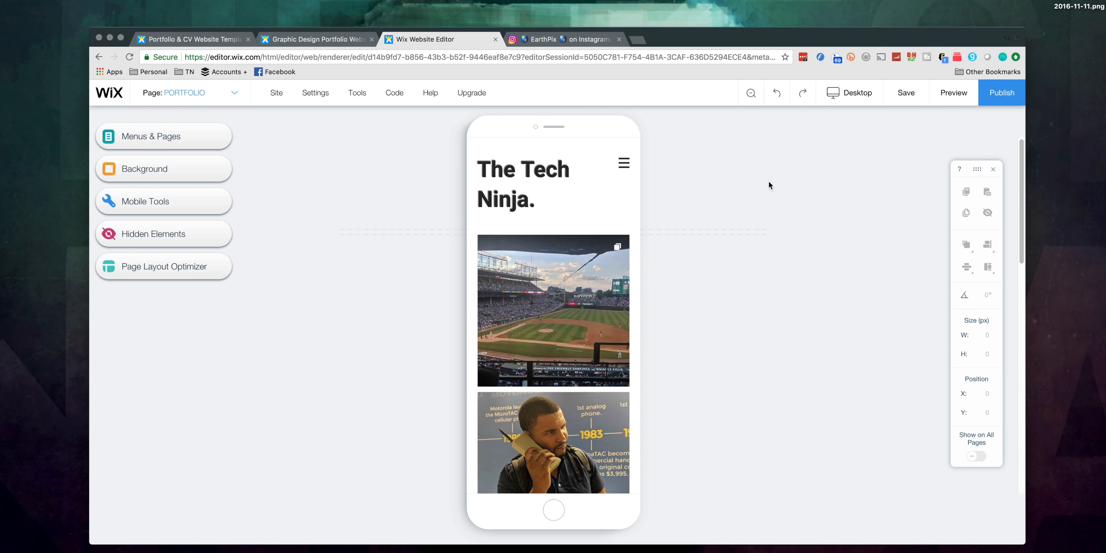
{"action": "mouse_move", "coordinate": [842, 94]}
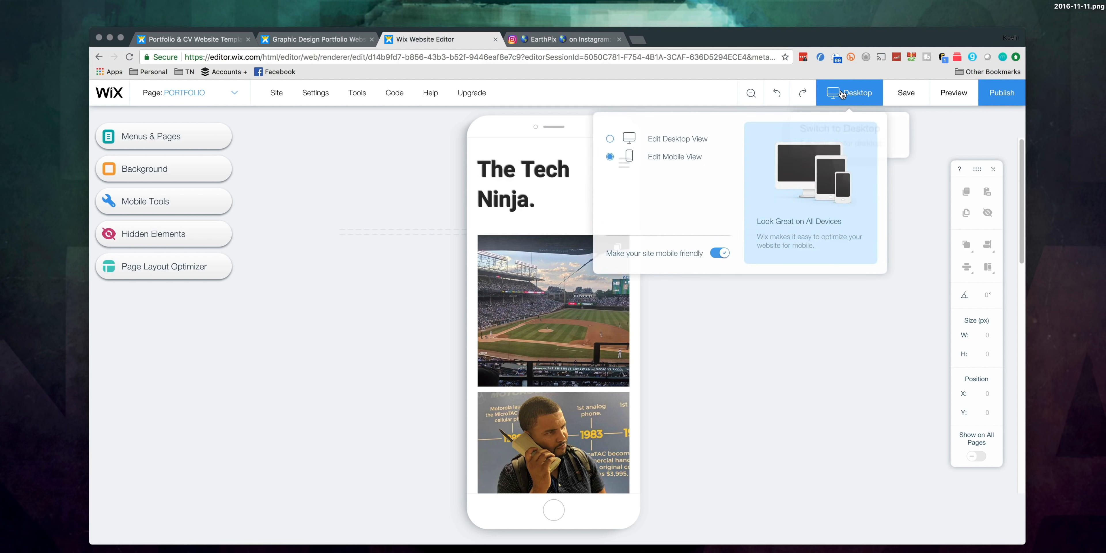
{"action": "left_click", "coordinate": [685, 140]}
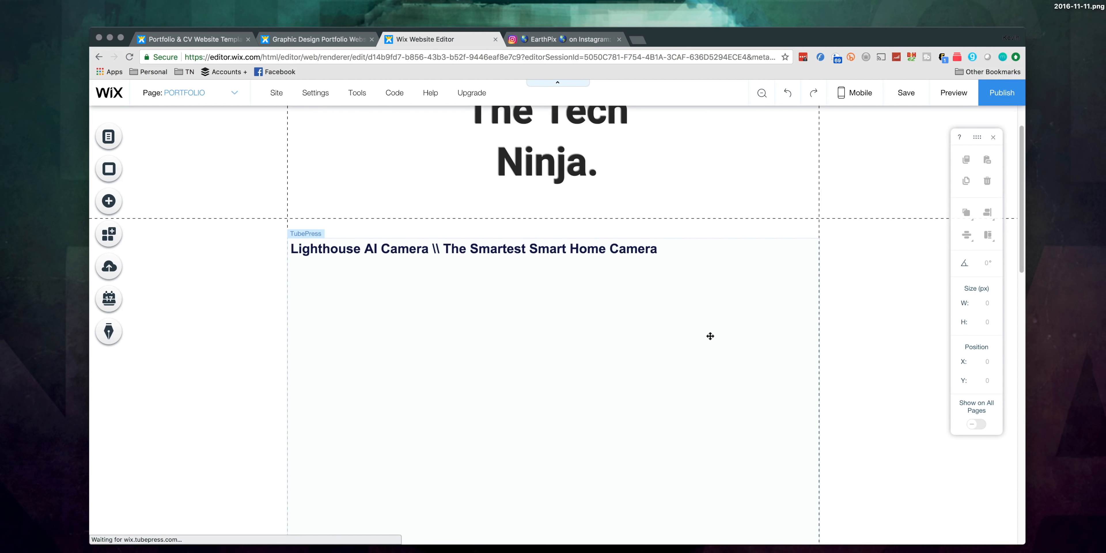
Step: Apply the Slide-In animation to the title "The Tech Ninja." in the header
{"action": "scroll", "coordinate": [710, 336], "scroll_direction": "down", "scroll_amount": 10}
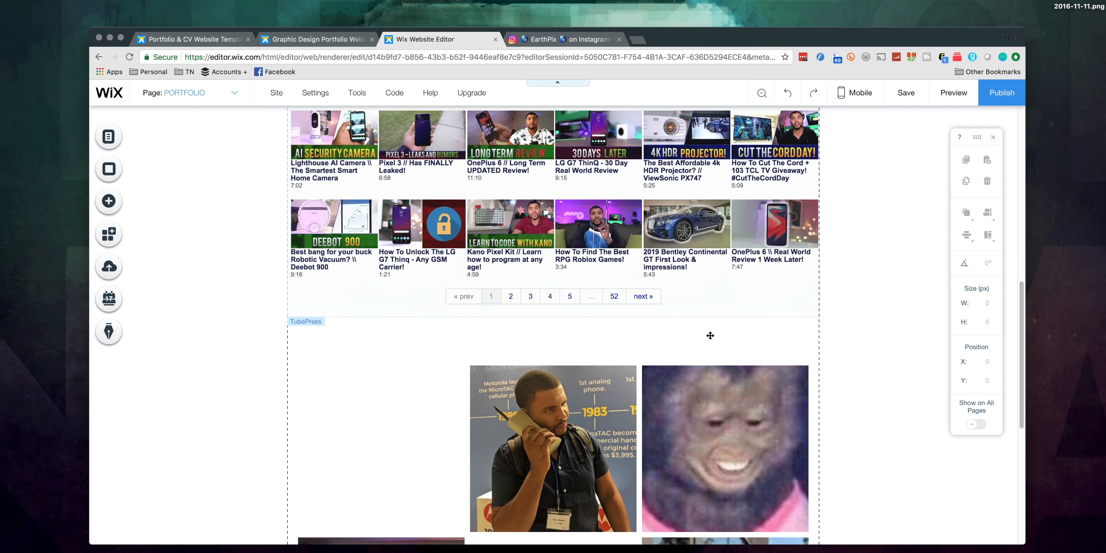
{"action": "scroll", "coordinate": [710, 335], "scroll_direction": "down", "scroll_amount": 8}
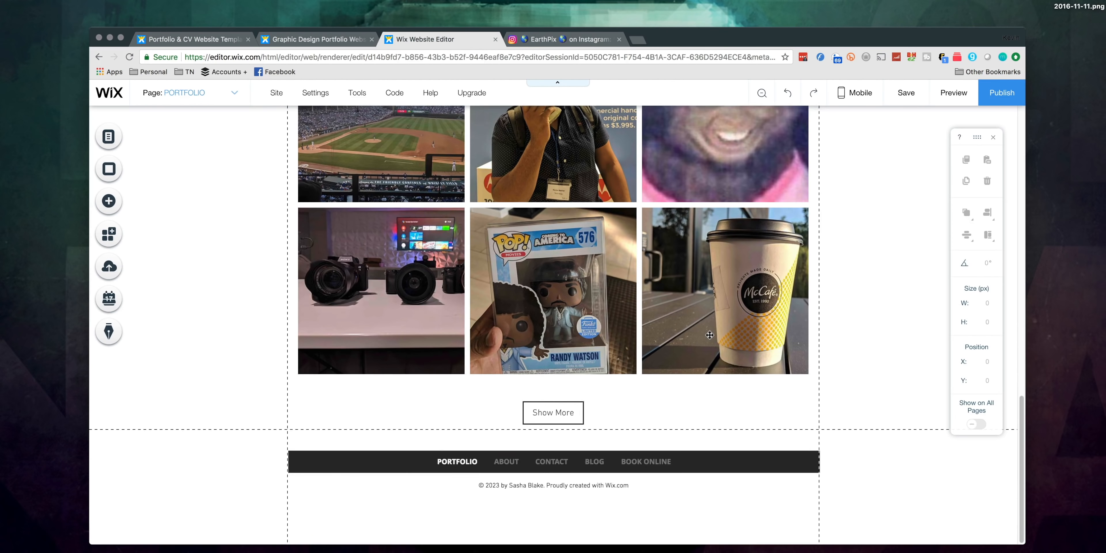
{"action": "scroll", "coordinate": [709, 335], "scroll_direction": "up", "scroll_amount": 15}
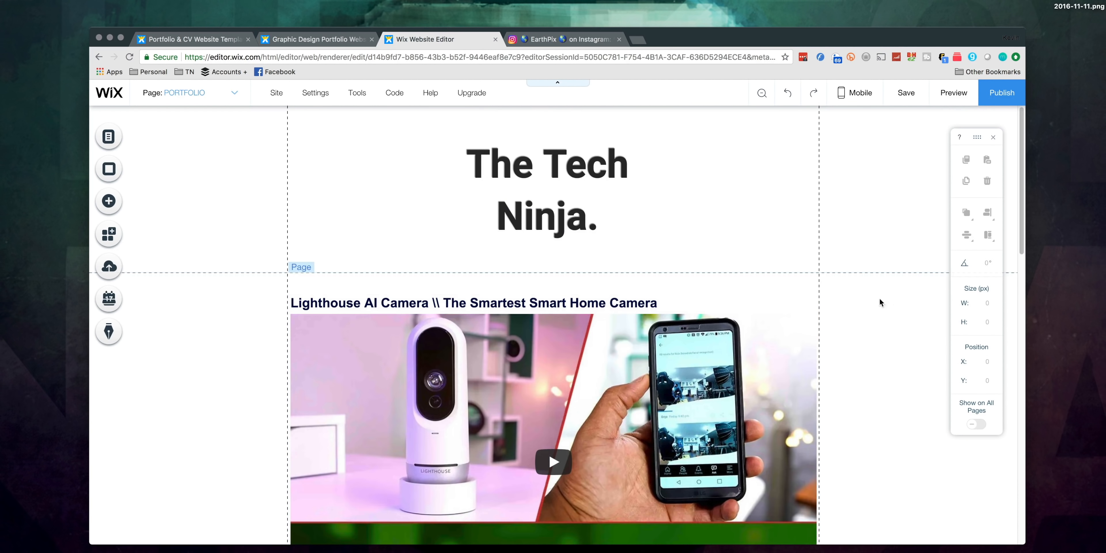
{"action": "left_click", "coordinate": [660, 194]}
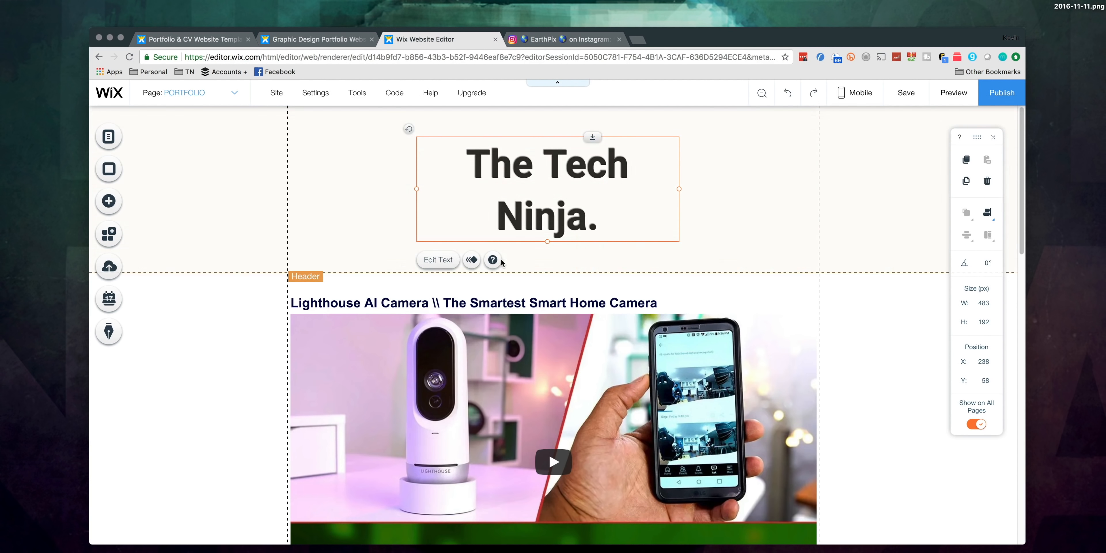
{"action": "left_click", "coordinate": [471, 260]}
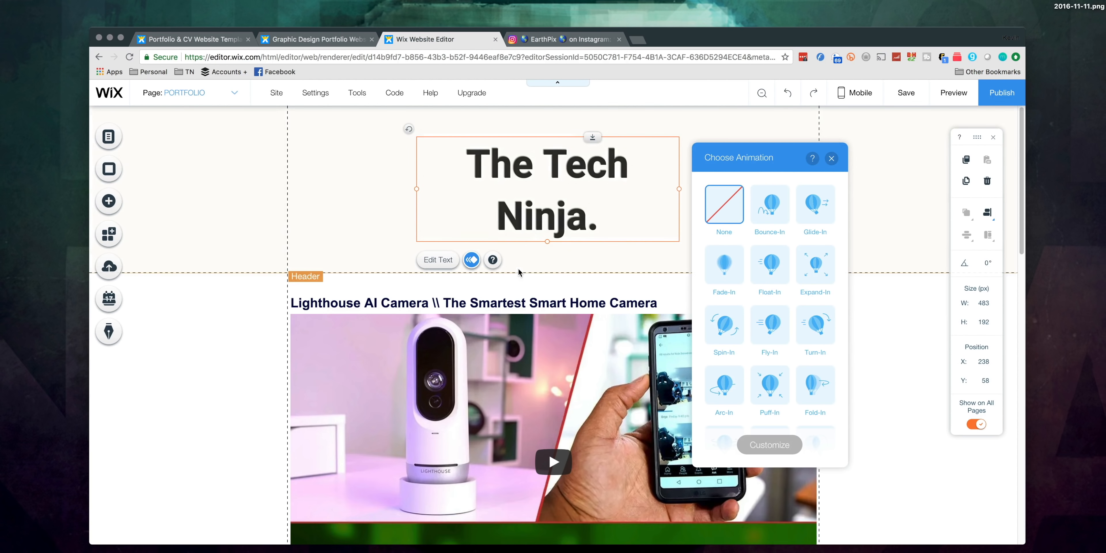
{"action": "scroll", "coordinate": [773, 382], "scroll_direction": "down", "scroll_amount": 1}
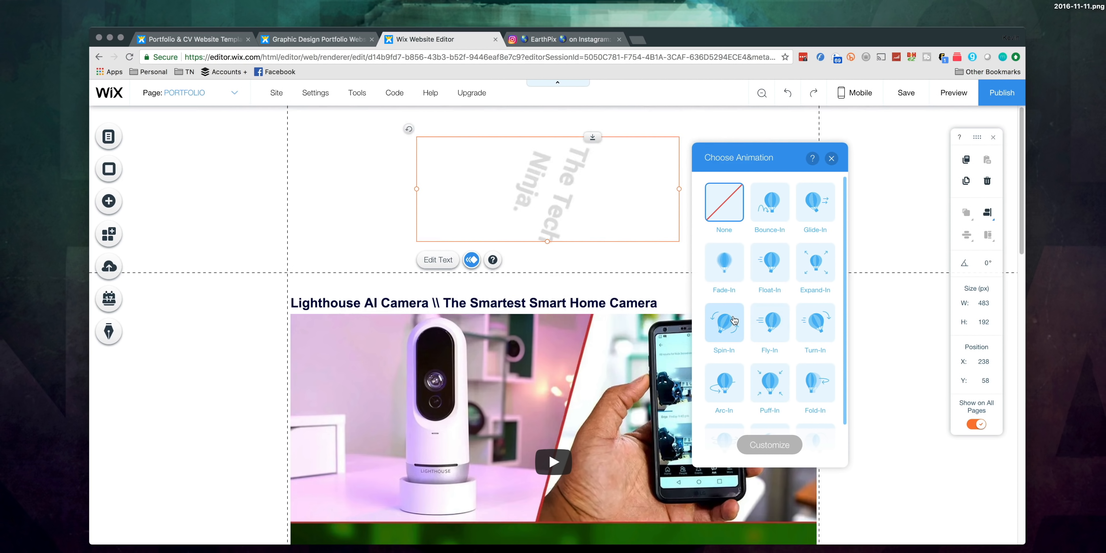
{"action": "scroll", "coordinate": [789, 404], "scroll_direction": "down", "scroll_amount": 2}
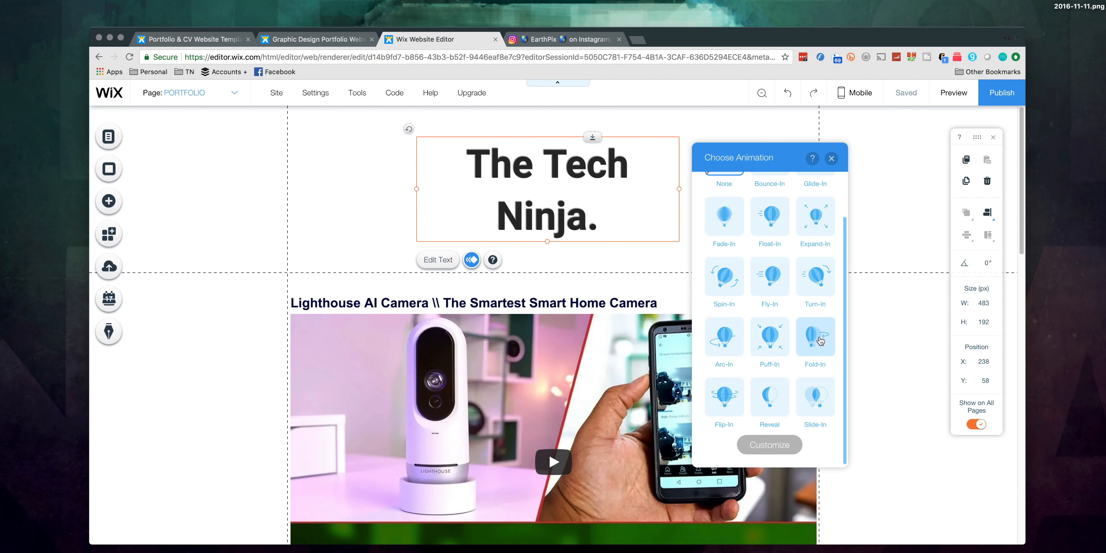
{"action": "left_click", "coordinate": [825, 406]}
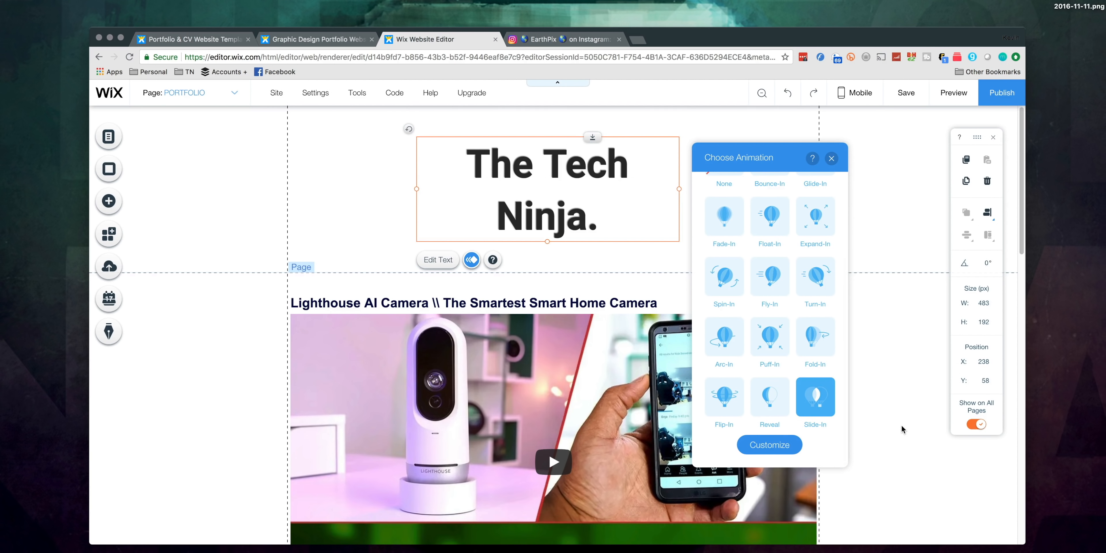
{"action": "left_click", "coordinate": [901, 418]}
Step: Delete the Book Online page from the site menu and confirm the deletion
{"action": "left_click", "coordinate": [108, 136]}
{"action": "scroll", "coordinate": [286, 276], "scroll_direction": "down", "scroll_amount": 2}
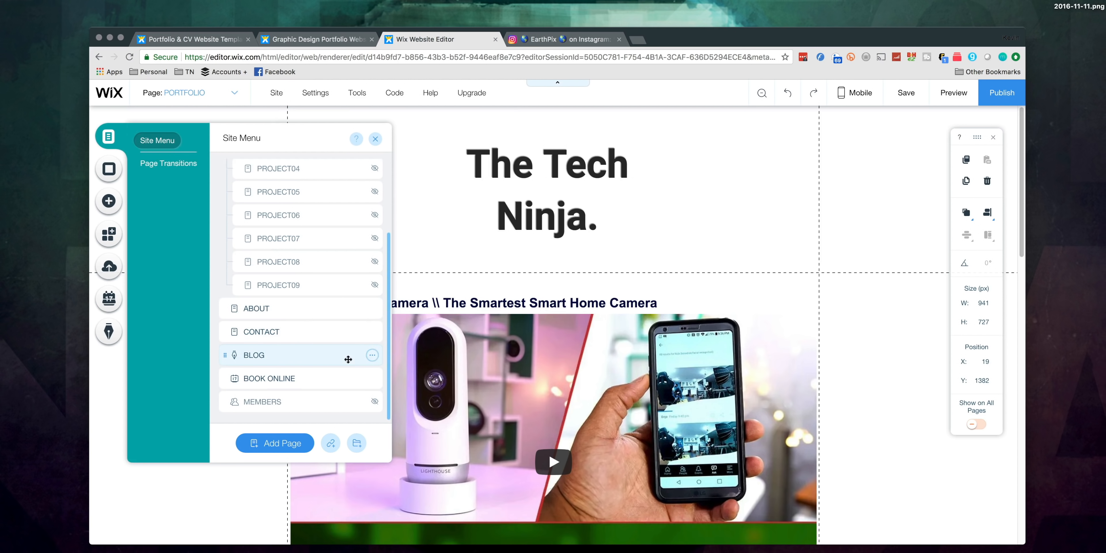
{"action": "left_click", "coordinate": [372, 355]}
{"action": "left_click", "coordinate": [372, 378]}
{"action": "left_click", "coordinate": [404, 467]}
{"action": "left_click", "coordinate": [679, 360]}
Step: Hide the Contact page from the site menu
{"action": "left_click", "coordinate": [279, 378]}
{"action": "left_click", "coordinate": [292, 355]}
{"action": "left_click", "coordinate": [372, 354]}
{"action": "left_click", "coordinate": [414, 372]}
{"action": "left_click", "coordinate": [436, 168]}
Step: Try to rename the Blog page "YouTube Channel" and look through its layout, permissions and SEO settings
{"action": "left_click", "coordinate": [279, 378]}
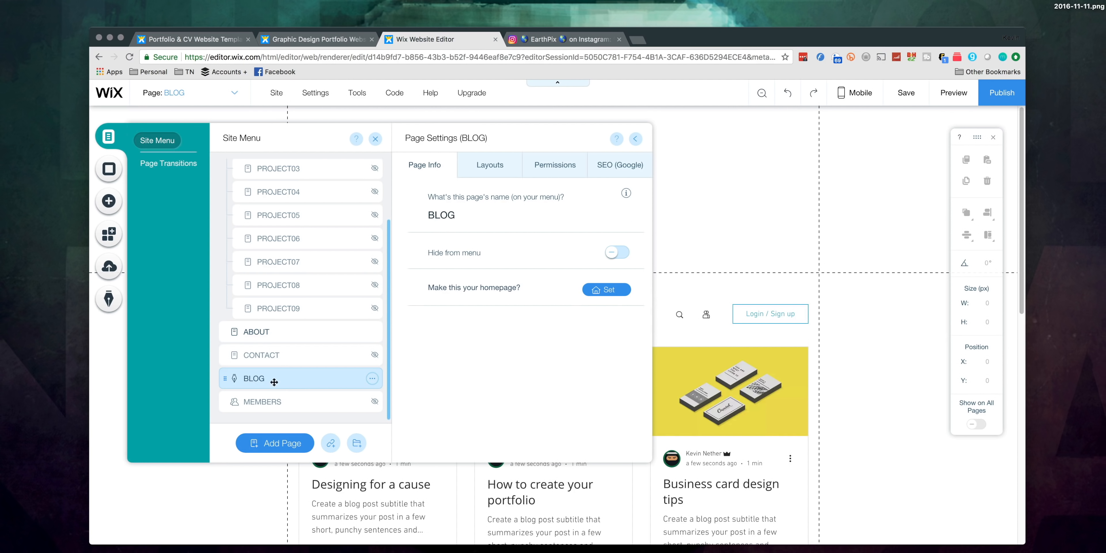
{"action": "type", "text": "YouTube Channel"}
{"action": "left_click", "coordinate": [487, 173]}
{"action": "left_click", "coordinate": [539, 172]}
{"action": "left_click", "coordinate": [611, 169]}
{"action": "left_click", "coordinate": [429, 168]}
Step: Delete the Blog page from the site menu and confirm the deletion
{"action": "left_click", "coordinate": [372, 378]}
{"action": "left_click", "coordinate": [412, 466]}
{"action": "left_click", "coordinate": [678, 359]}
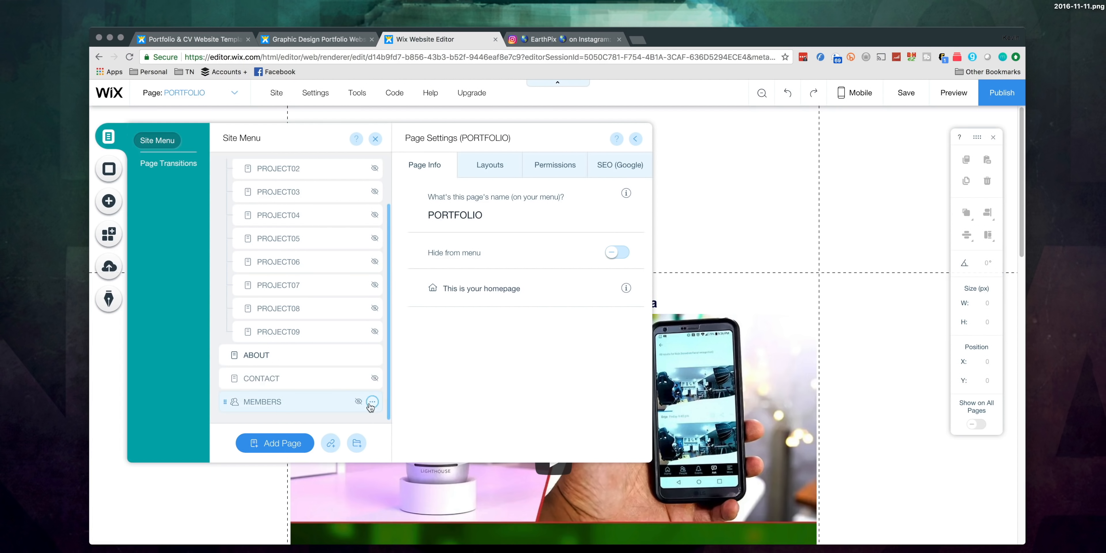
Step: Open the About page for editing, close the site menu and look over the page's content
{"action": "left_click", "coordinate": [276, 355]}
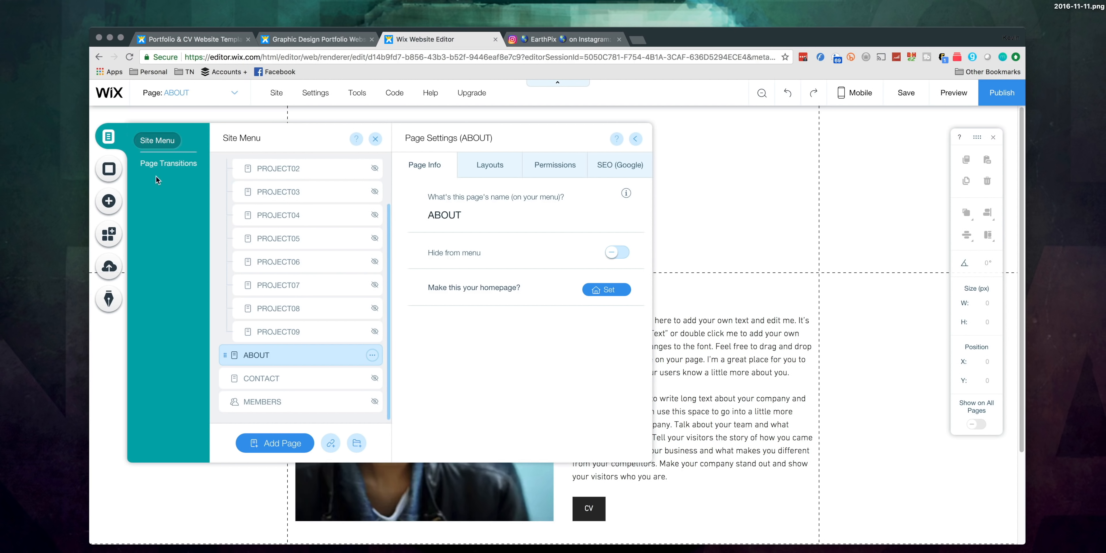
{"action": "left_click", "coordinate": [745, 214]}
{"action": "scroll", "coordinate": [711, 264], "scroll_direction": "down", "scroll_amount": 3}
{"action": "scroll", "coordinate": [713, 363], "scroll_direction": "up", "scroll_amount": 2}
{"action": "scroll", "coordinate": [713, 363], "scroll_direction": "up", "scroll_amount": 2}
{"action": "scroll", "coordinate": [713, 364], "scroll_direction": "down", "scroll_amount": 2}
{"action": "left_click", "coordinate": [713, 364]}
Step: Upload thumb-thetechninja.png from the folder The Tech ninja [2017] as a replacement image for the About page's portrait
{"action": "left_click", "coordinate": [508, 284]}
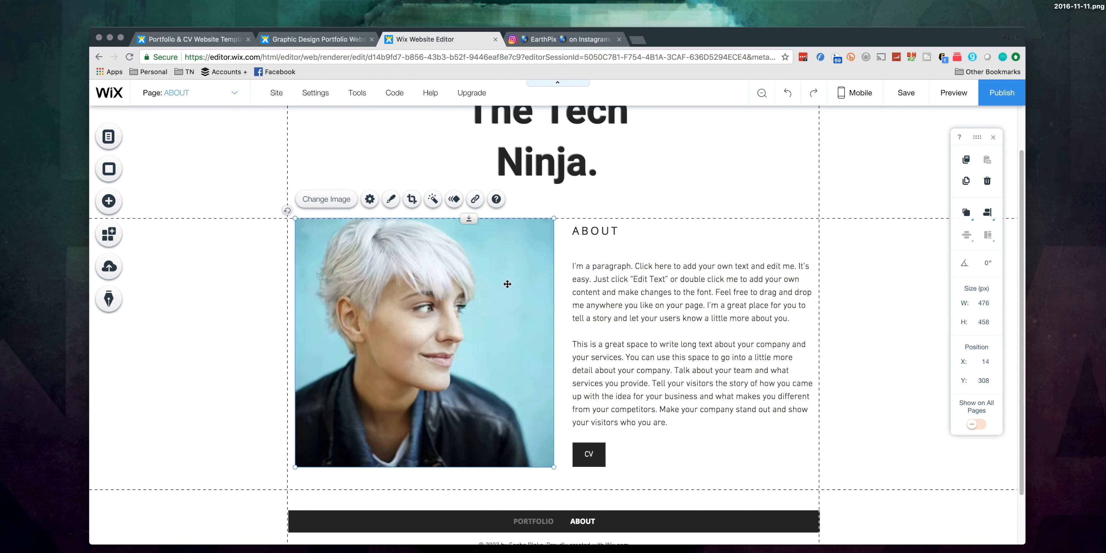
{"action": "left_click", "coordinate": [331, 203]}
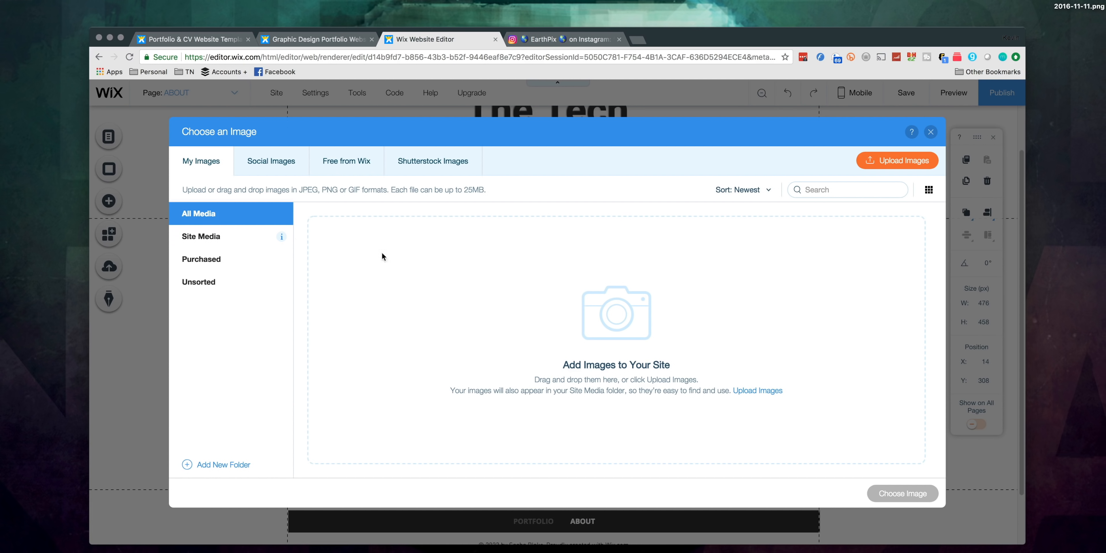
{"action": "left_click", "coordinate": [899, 163]}
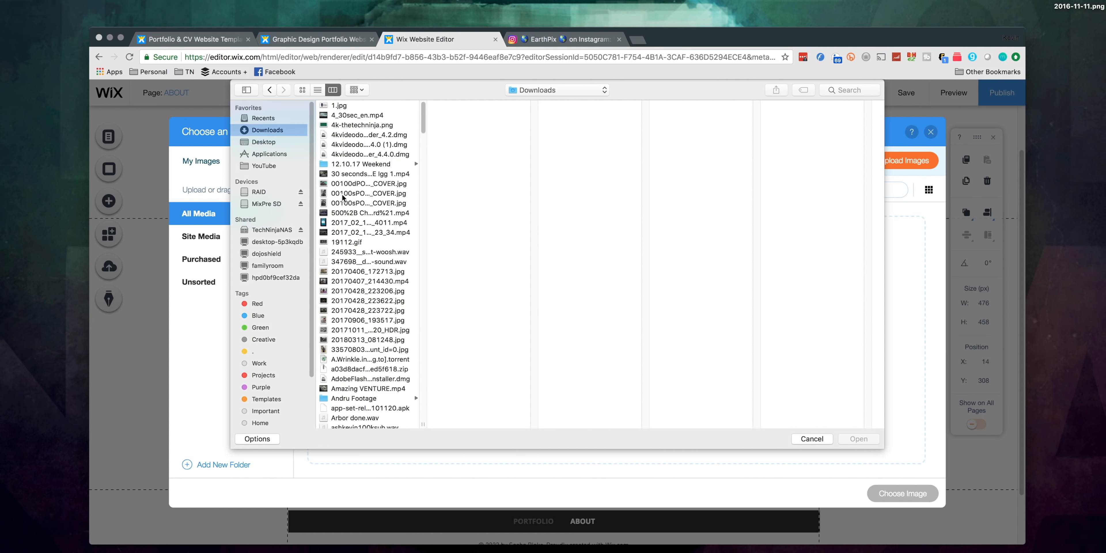
{"action": "scroll", "coordinate": [343, 197], "scroll_direction": "down", "scroll_amount": 15}
{"action": "left_click", "coordinate": [368, 269]}
{"action": "left_click", "coordinate": [461, 144]}
{"action": "left_click", "coordinate": [577, 115]}
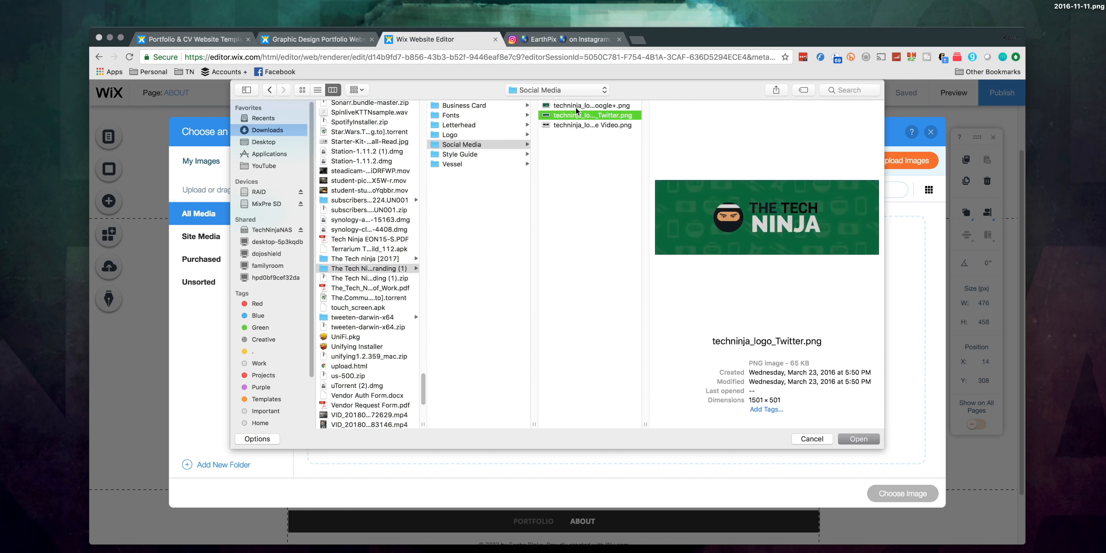
{"action": "left_click", "coordinate": [365, 258]}
{"action": "left_click", "coordinate": [461, 134]}
{"action": "left_click", "coordinate": [578, 115]}
{"action": "double_click", "coordinate": [577, 135]}
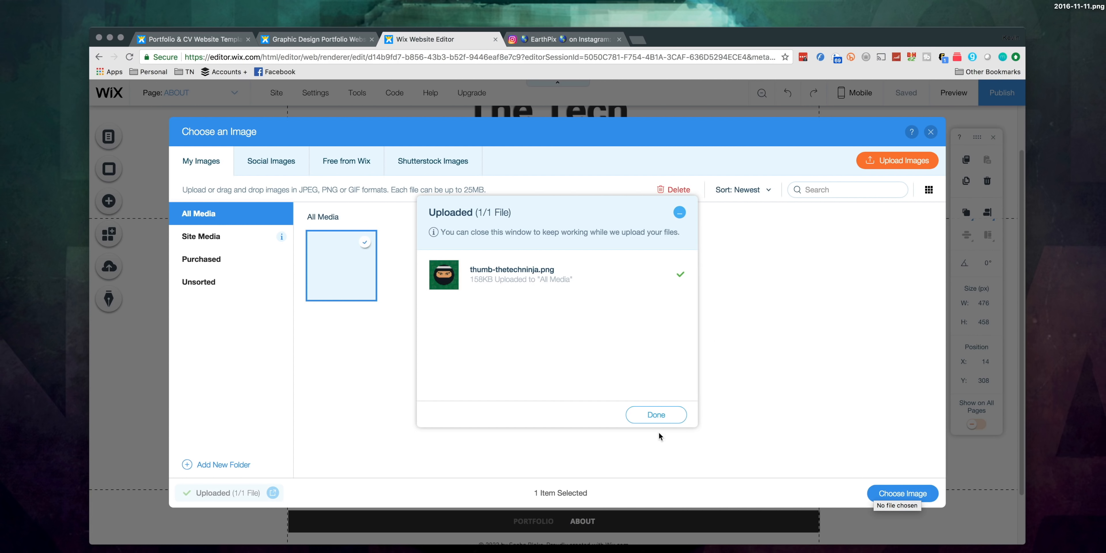
Step: Finish the upload and use the uploaded thumb-thetechninja.png as the About page's portrait
{"action": "left_click", "coordinate": [658, 433]}
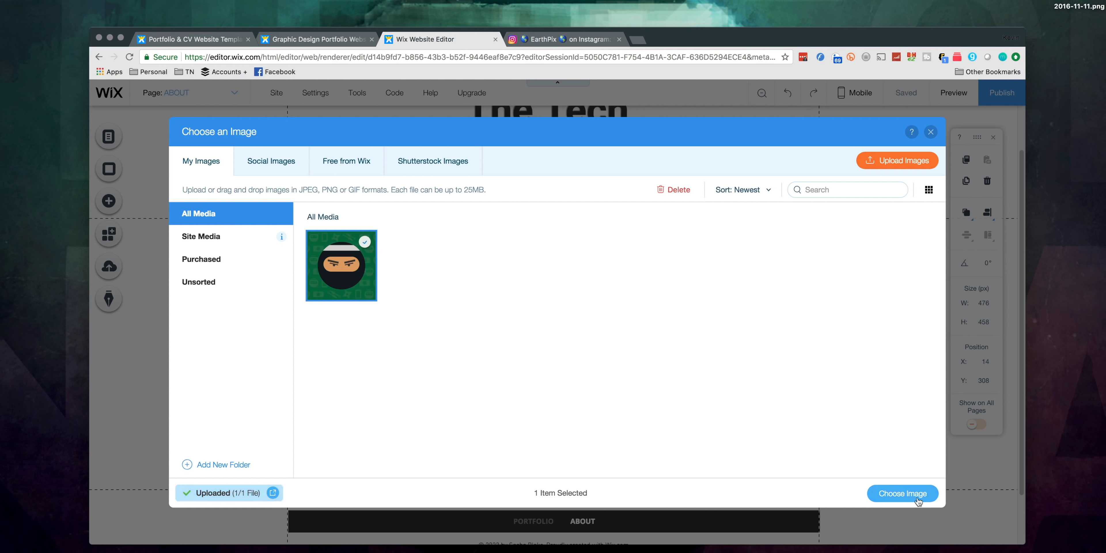
{"action": "left_click", "coordinate": [902, 493]}
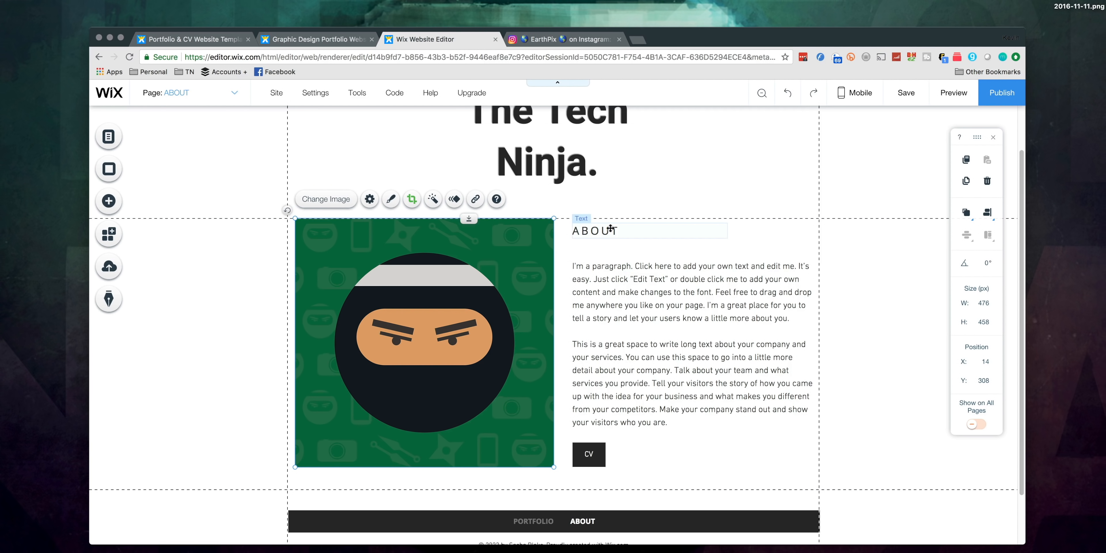
Step: Move the About page's text block to x 512, y 381 and replace its paragraphs with text starting "Here is some information about me"
{"action": "left_click", "coordinate": [576, 263]}
{"action": "left_click_drag", "start_coordinate": [615, 284], "coordinate": [610, 281]}
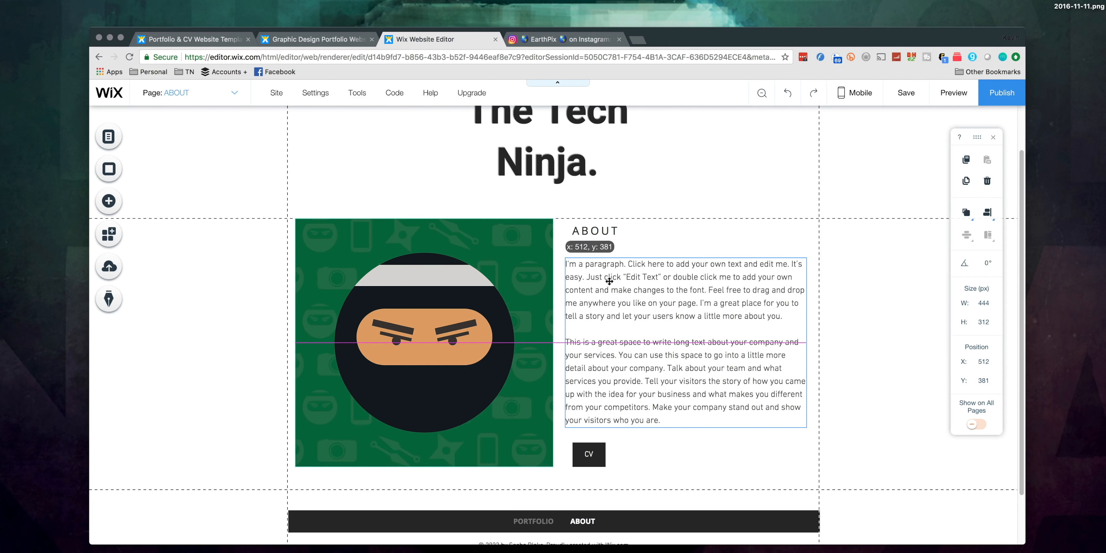
{"action": "double_click", "coordinate": [667, 317]}
{"action": "type", "text": "Here"}
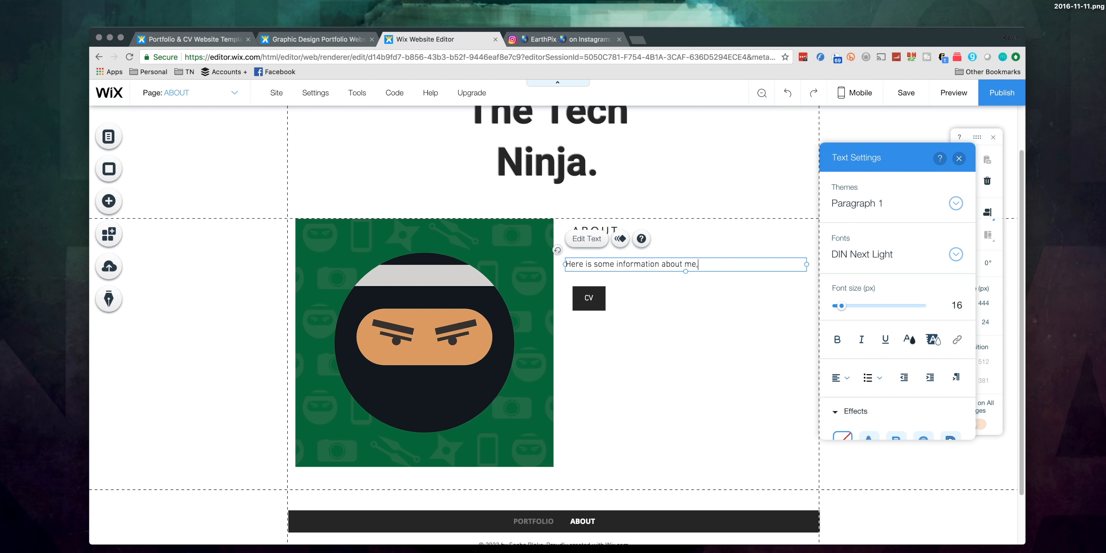
{"action": "type", "text": "is some information about me, I'll be able to change this later when I know what to type. Anyways, until then, we'll just sayh.. blah blah blah blah blah.."}
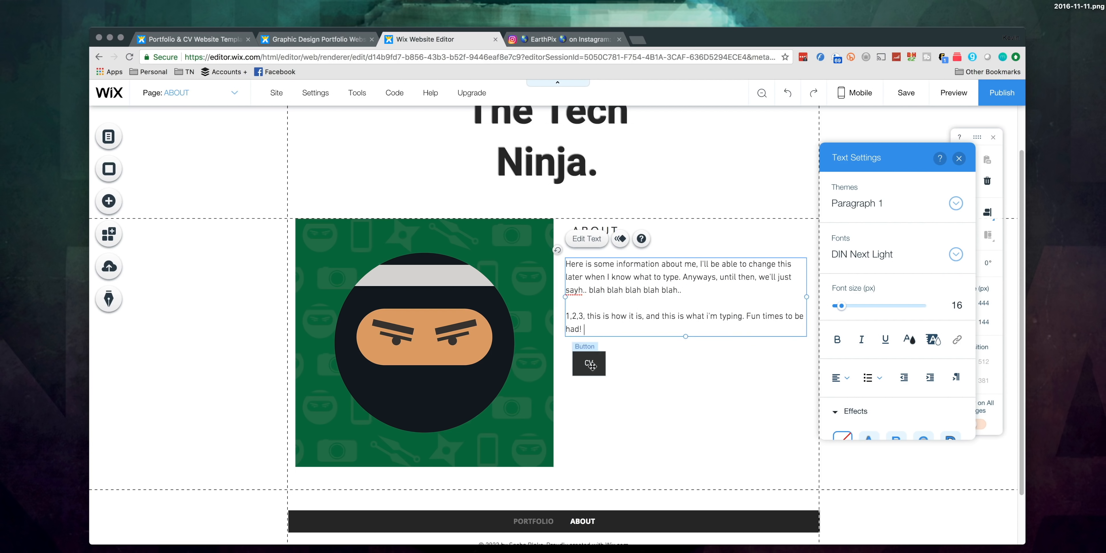
Step: Check the link target of the About page's CV button and keep its document link
{"action": "left_click", "coordinate": [590, 364]}
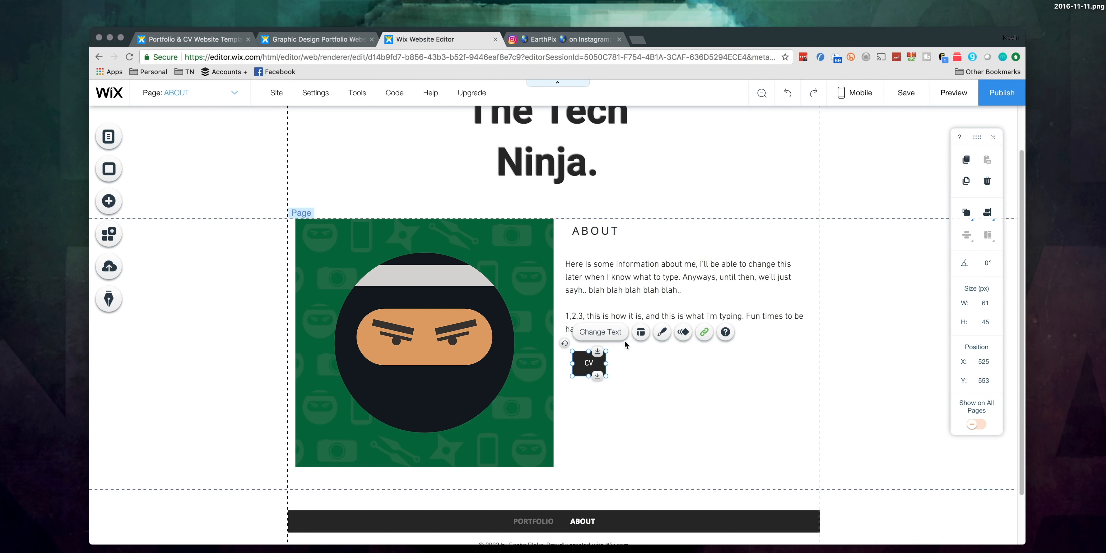
{"action": "left_click", "coordinate": [705, 333]}
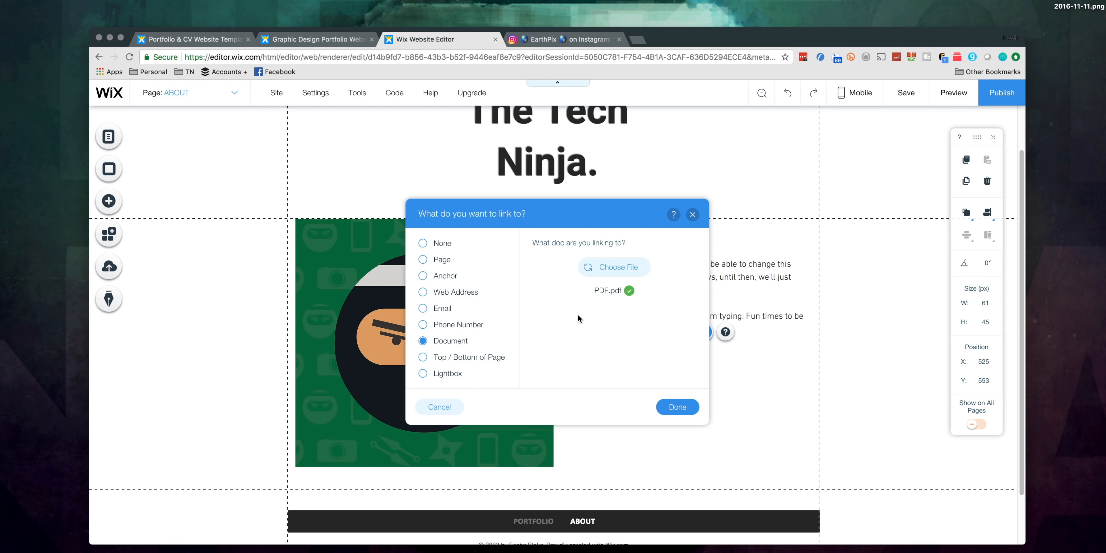
{"action": "left_click", "coordinate": [677, 407]}
{"action": "scroll", "coordinate": [695, 443], "scroll_direction": "down", "scroll_amount": 2}
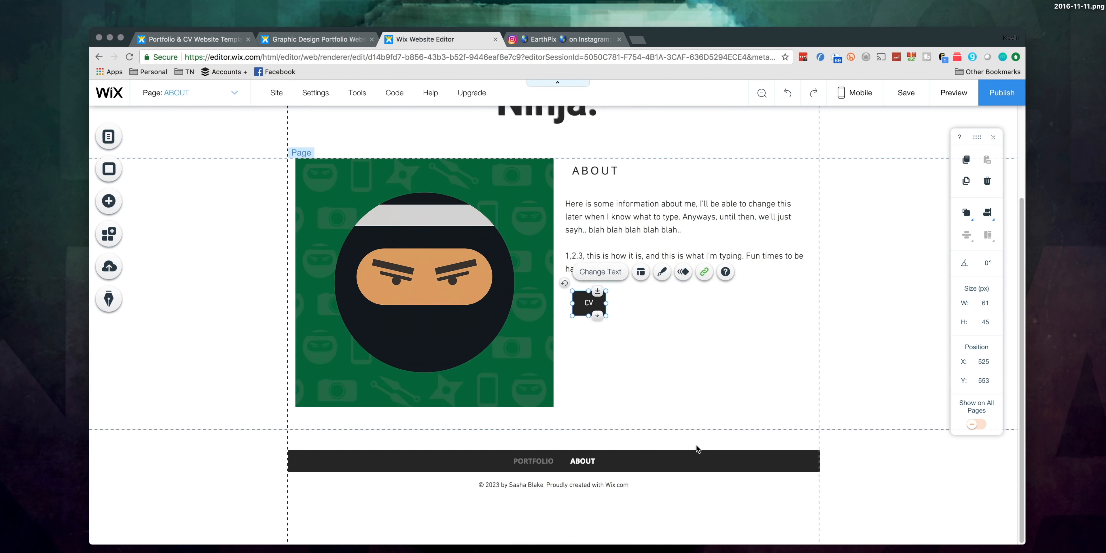
{"action": "left_click", "coordinate": [854, 411]}
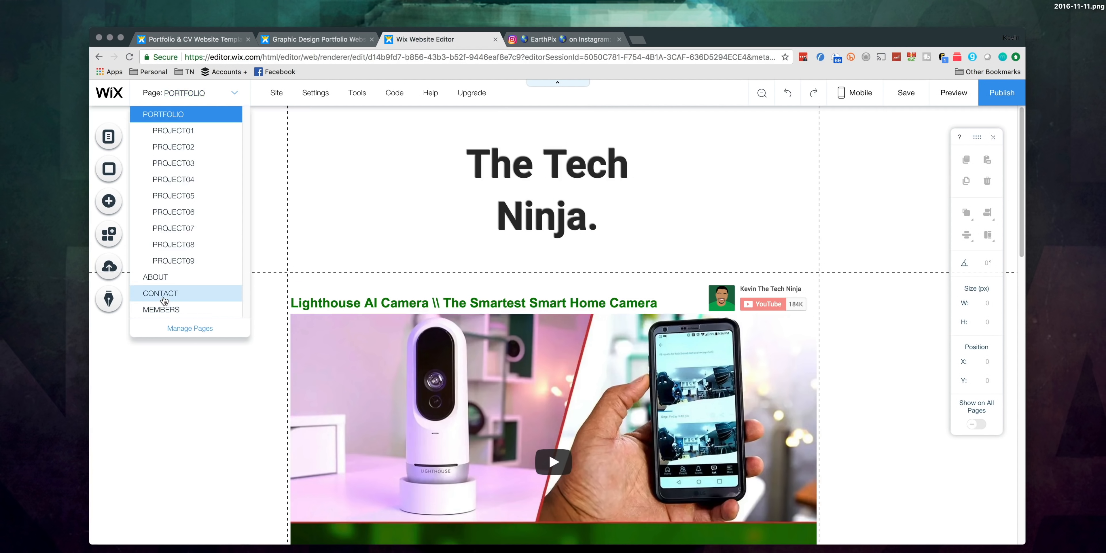
Step: Open the Contact page and replace the placeholder e-mail above the phone number with the owner's e-mail address
{"action": "left_click", "coordinate": [162, 298]}
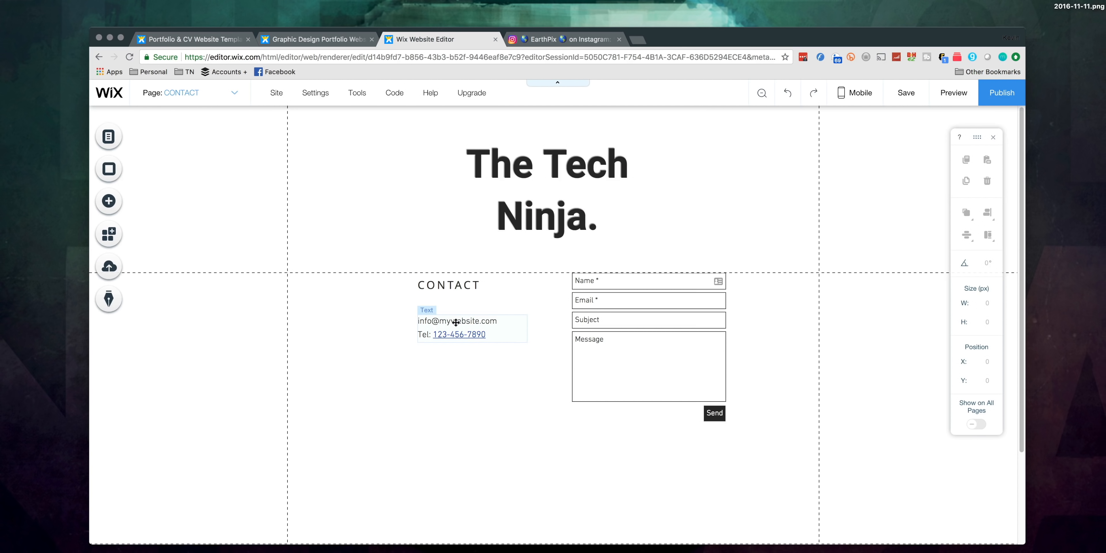
{"action": "double_click", "coordinate": [456, 322]}
{"action": "left_click", "coordinate": [498, 322]}
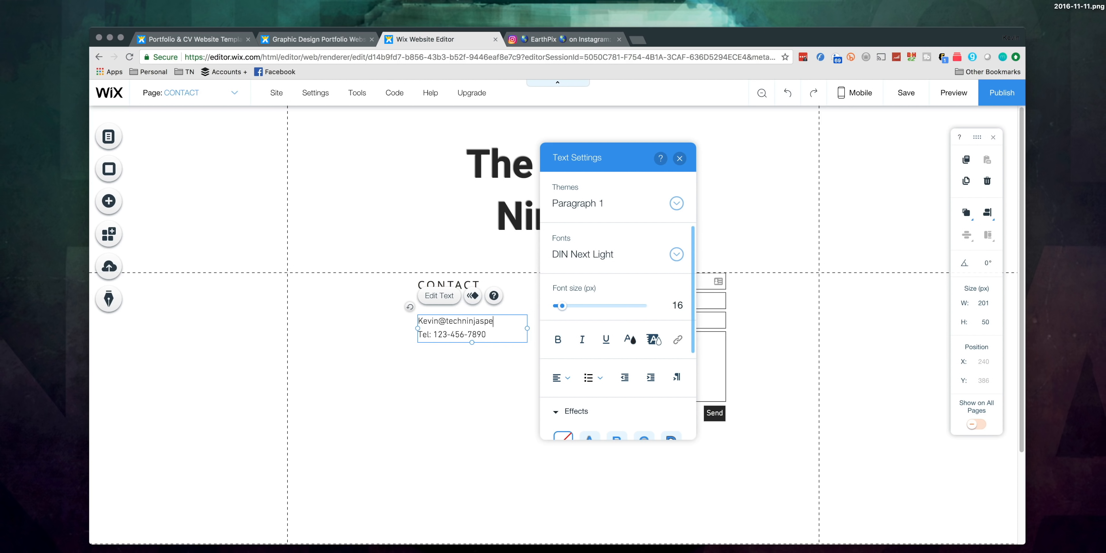
{"action": "left_click", "coordinate": [526, 391]}
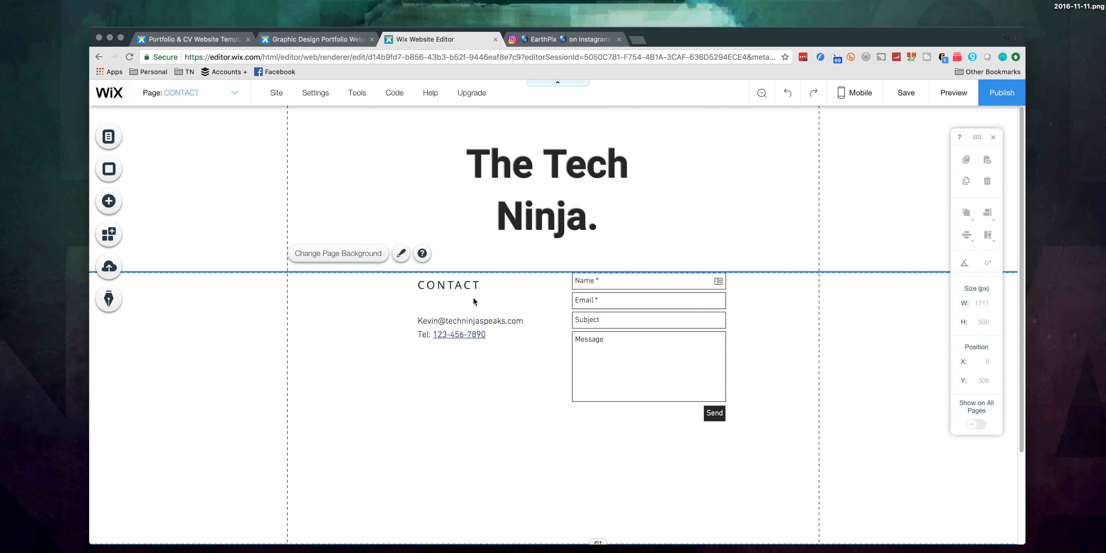
Step: Replace the name in the footer's copyright line with the site owner's full name
{"action": "scroll", "coordinate": [601, 407], "scroll_direction": "down", "scroll_amount": 3}
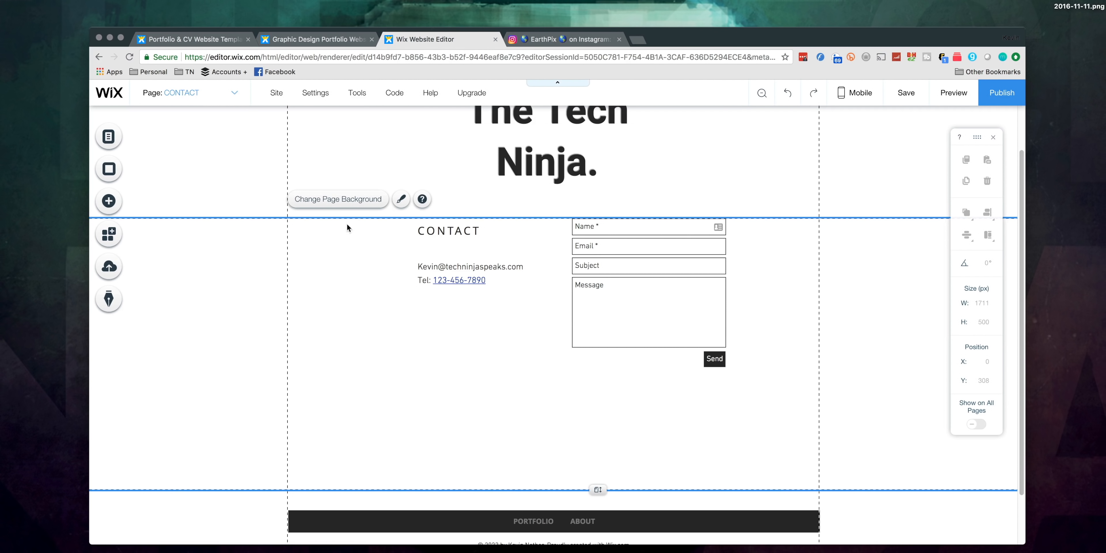
{"action": "scroll", "coordinate": [472, 374], "scroll_direction": "down", "scroll_amount": 3}
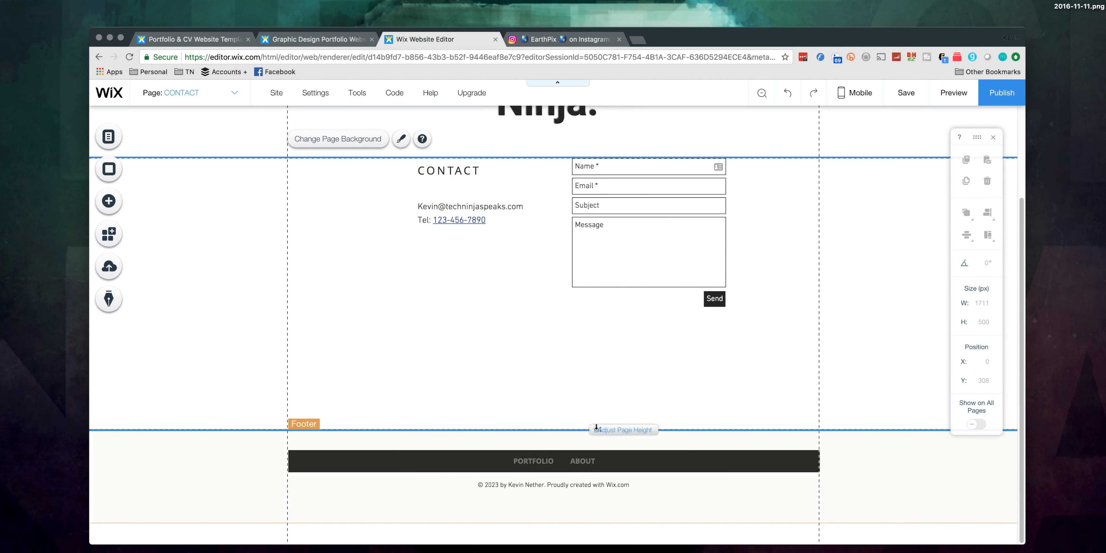
{"action": "scroll", "coordinate": [540, 351], "scroll_direction": "up", "scroll_amount": 3}
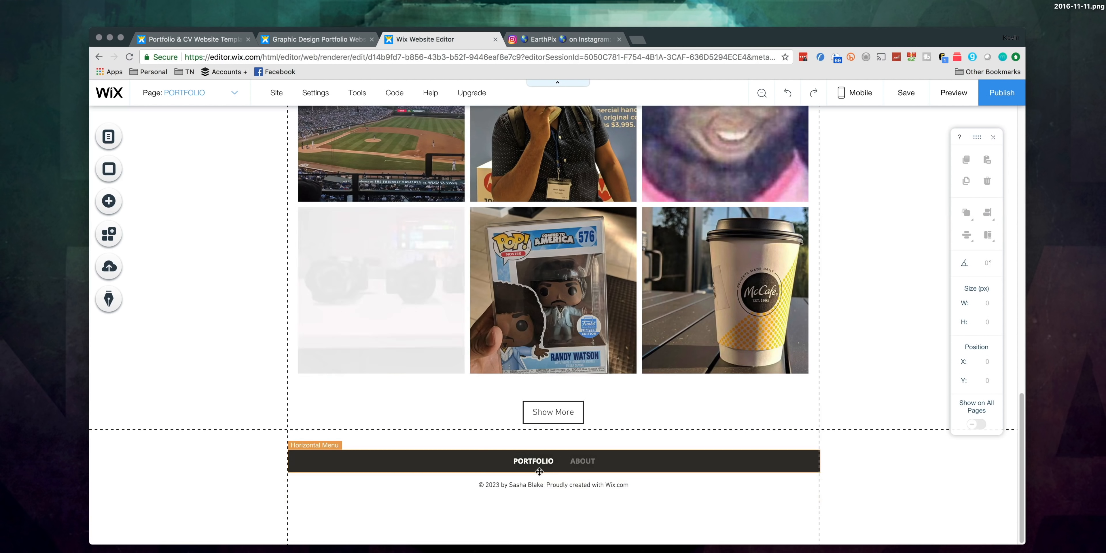
{"action": "left_click", "coordinate": [535, 484]}
{"action": "double_click", "coordinate": [535, 485]}
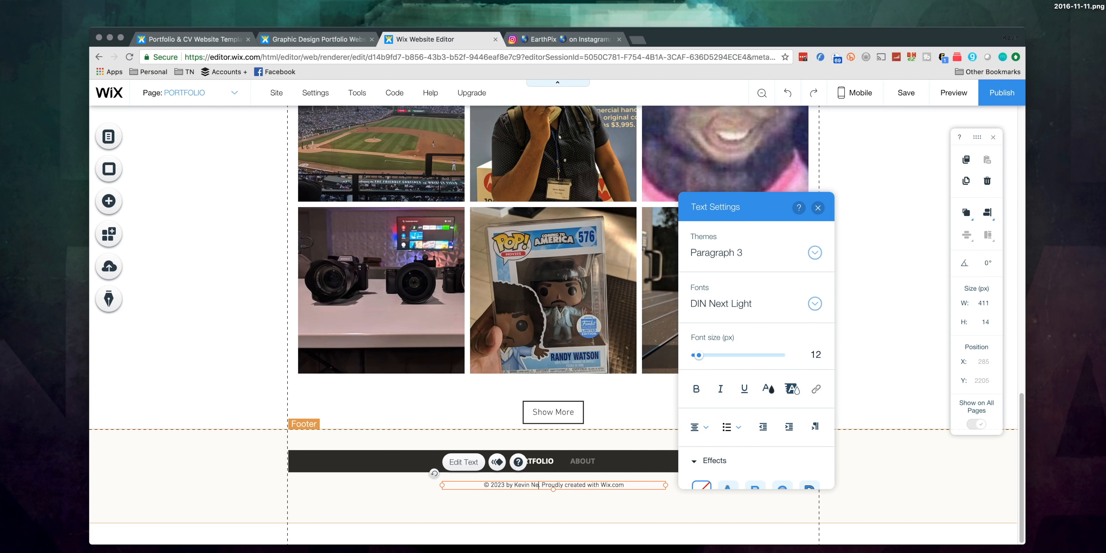
{"action": "left_click", "coordinate": [619, 506]}
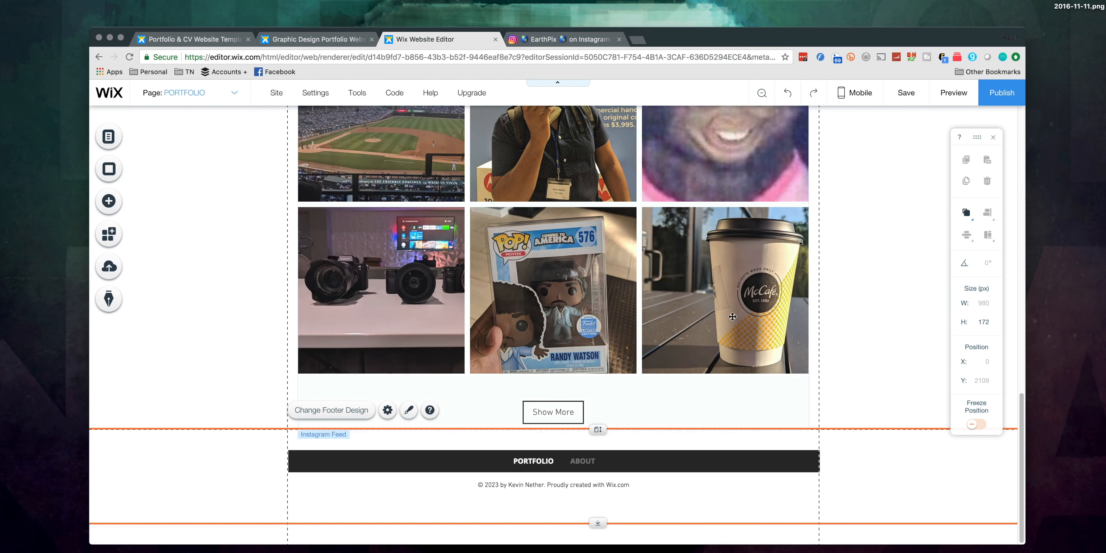
Step: Add a YouTube Subscribe button to the Portfolio page, at the upper right corner of the video gallery beside the video title
{"action": "scroll", "coordinate": [602, 295], "scroll_direction": "up", "scroll_amount": 15}
{"action": "left_click", "coordinate": [537, 301]}
{"action": "scroll", "coordinate": [538, 300], "scroll_direction": "down", "scroll_amount": 10}
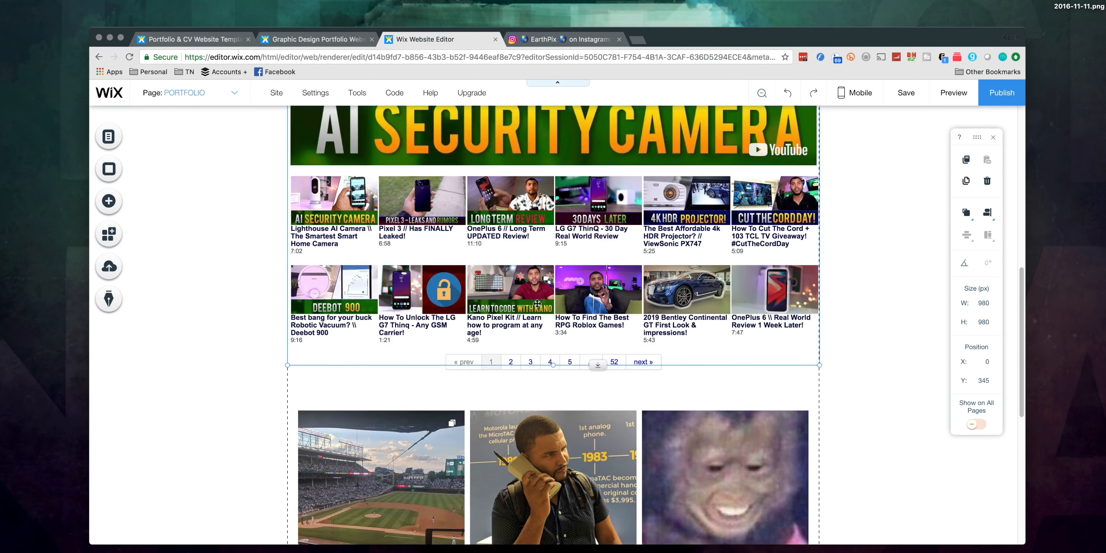
{"action": "scroll", "coordinate": [537, 303], "scroll_direction": "down", "scroll_amount": 3}
{"action": "left_click", "coordinate": [540, 365]}
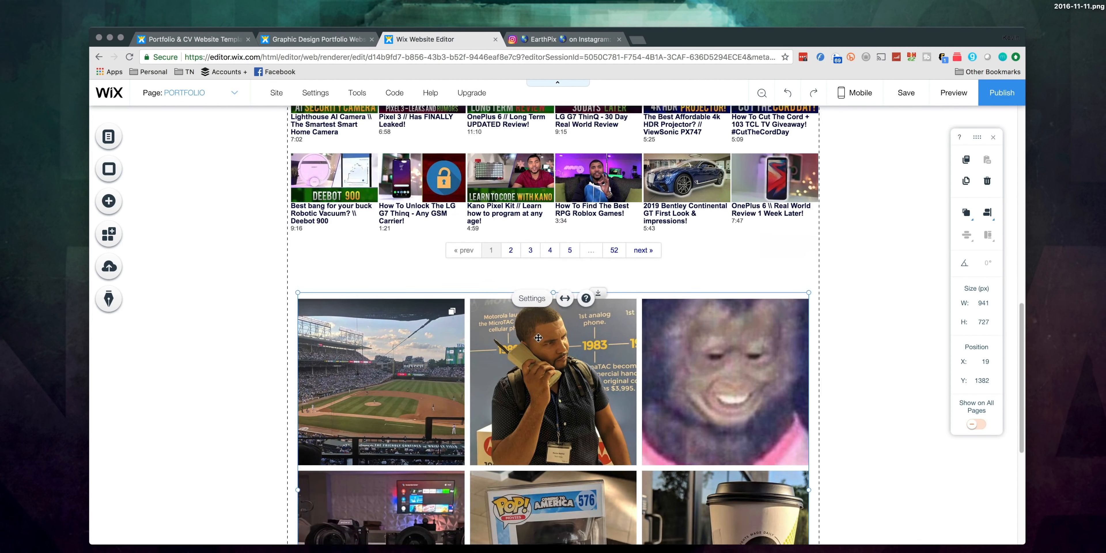
{"action": "scroll", "coordinate": [540, 365], "scroll_direction": "down", "scroll_amount": 6}
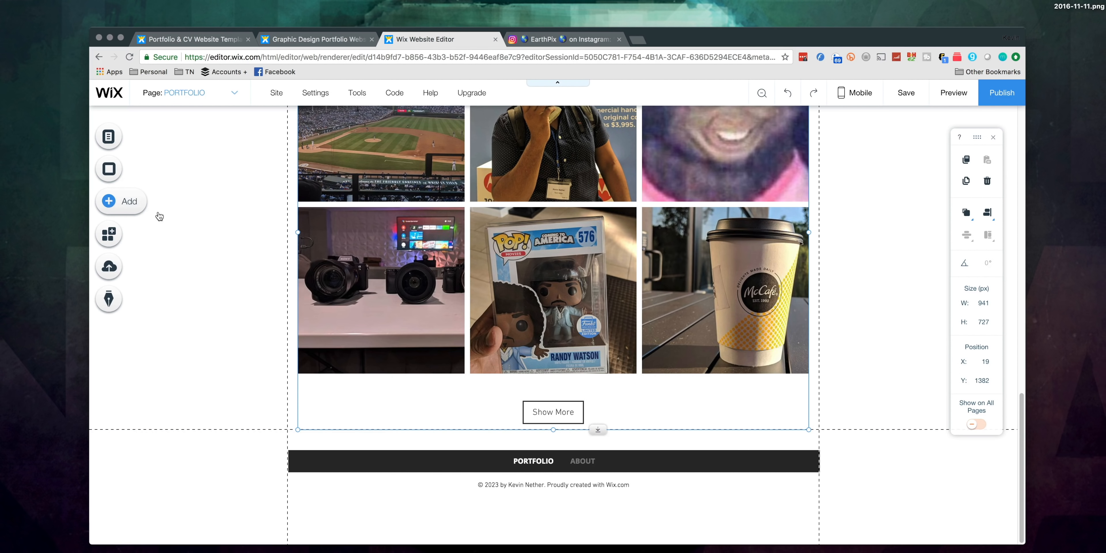
{"action": "left_click", "coordinate": [124, 201]}
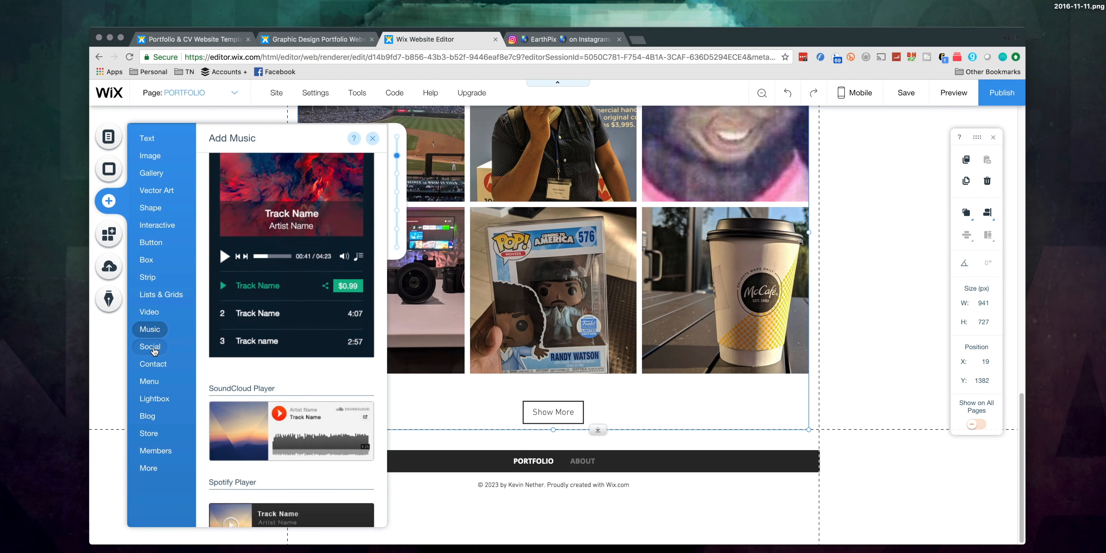
{"action": "mouse_move", "coordinate": [155, 351]}
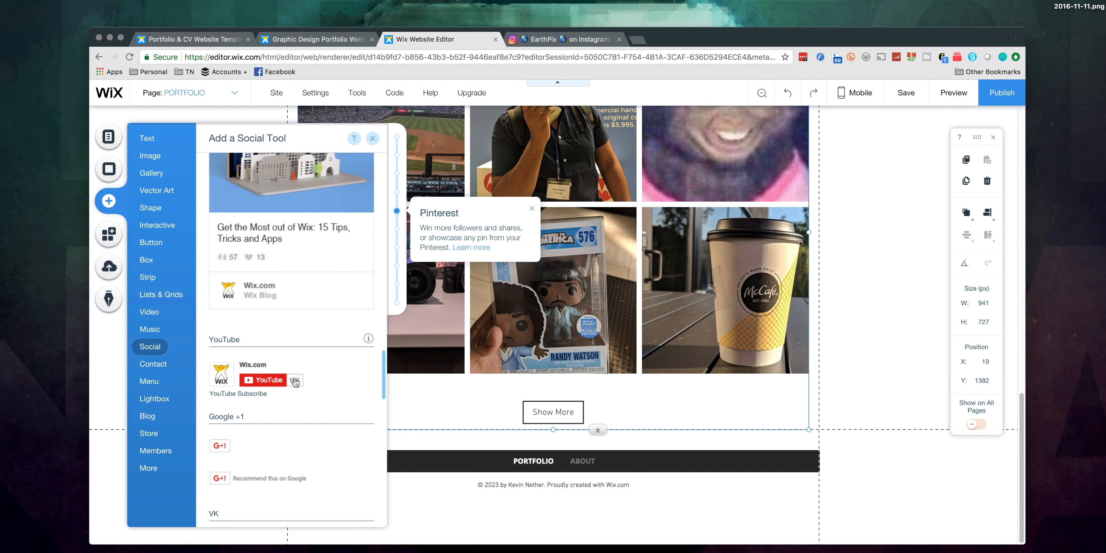
{"action": "left_click_drag", "start_coordinate": [330, 372], "coordinate": [757, 289]}
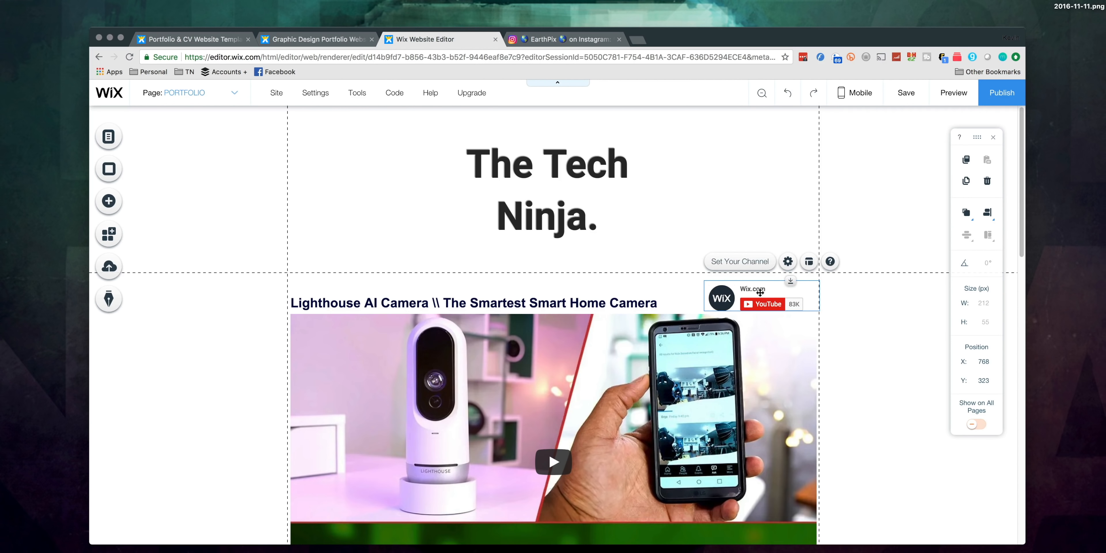
{"action": "left_click", "coordinate": [751, 266]}
{"action": "left_click", "coordinate": [750, 266]}
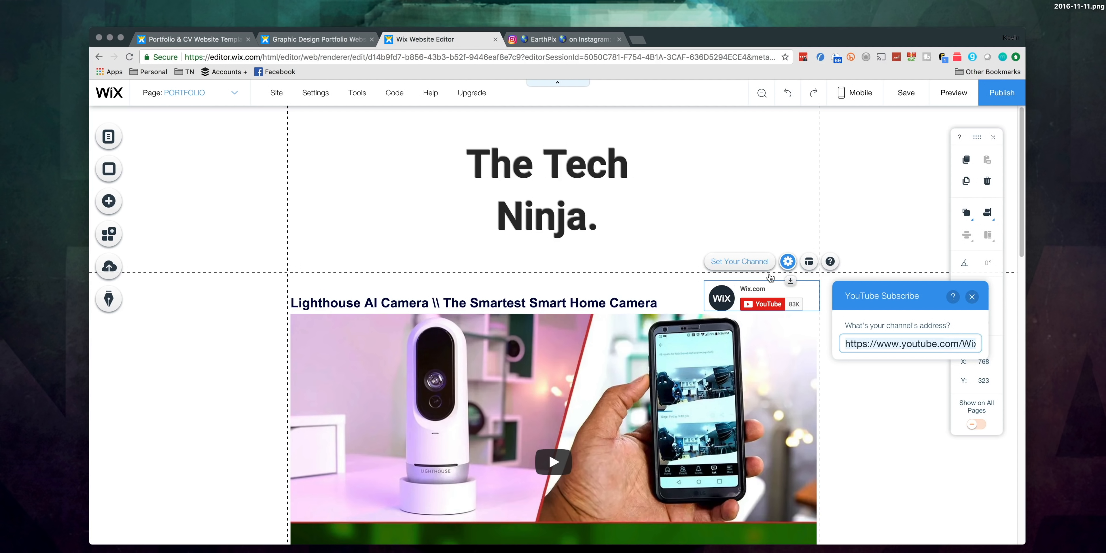
{"action": "left_click", "coordinate": [963, 342]}
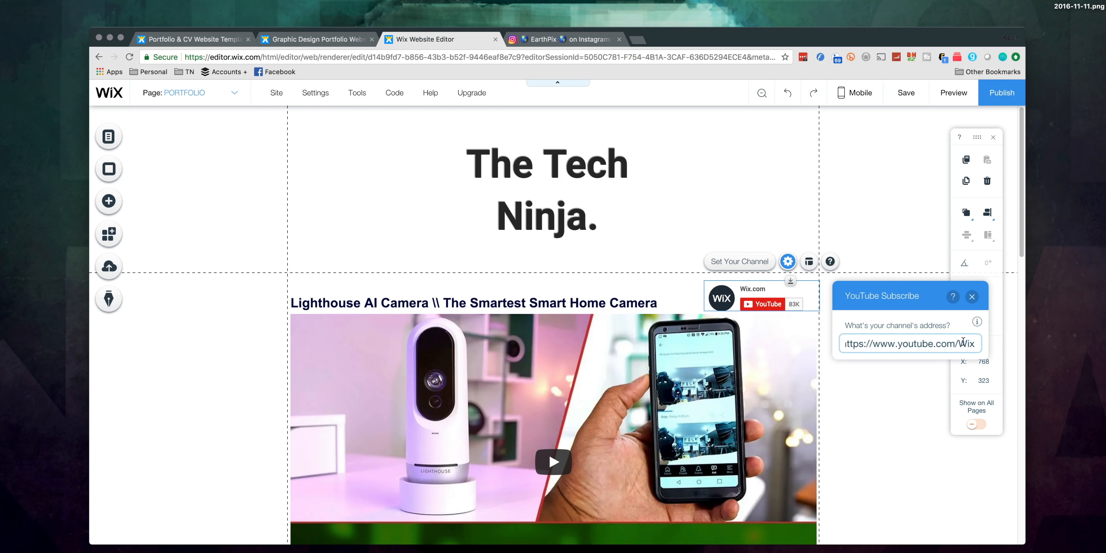
{"action": "key", "text": "BackSpace"}
{"action": "key", "text": "BackSpace"}
{"action": "key", "text": "BackSpace"}
{"action": "type", "text": "technin"}
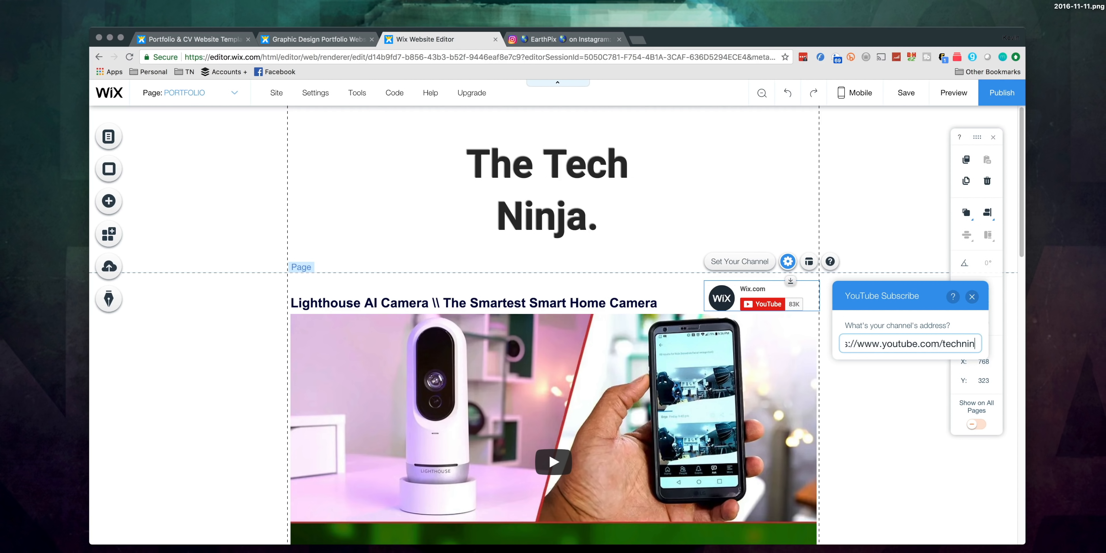
{"action": "type", "text": "jaspeaks"}
{"action": "key", "text": "Return"}
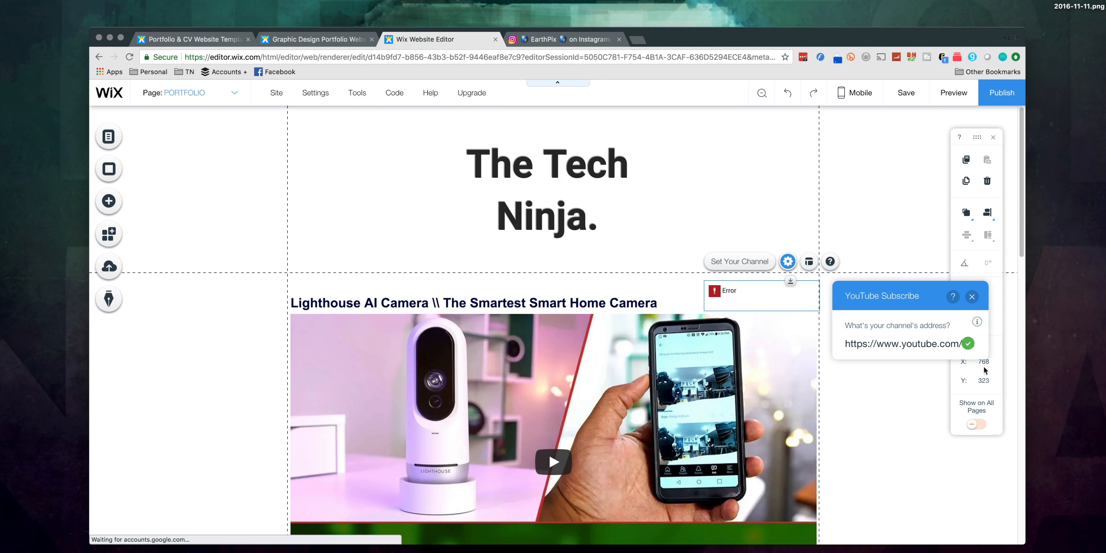
{"action": "left_click", "coordinate": [961, 345]}
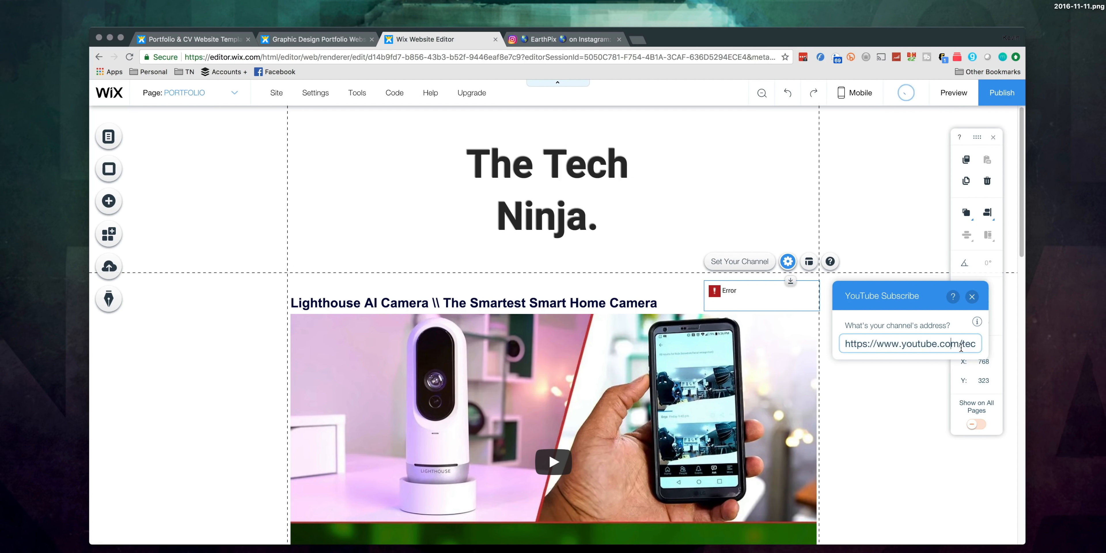
{"action": "left_click_drag", "start_coordinate": [960, 348], "coordinate": [1038, 355]}
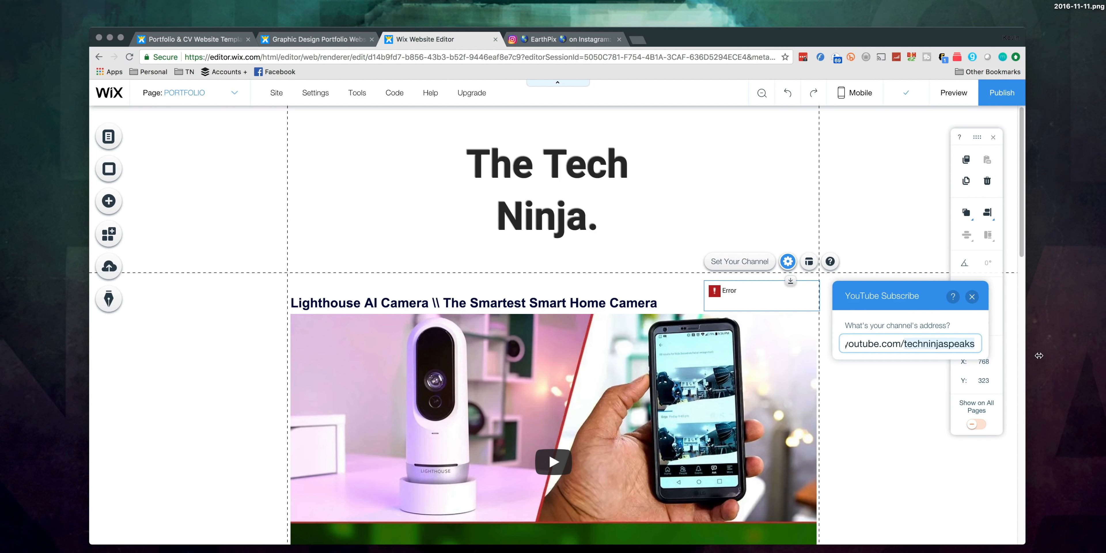
{"action": "type", "text": "rehtenk512"}
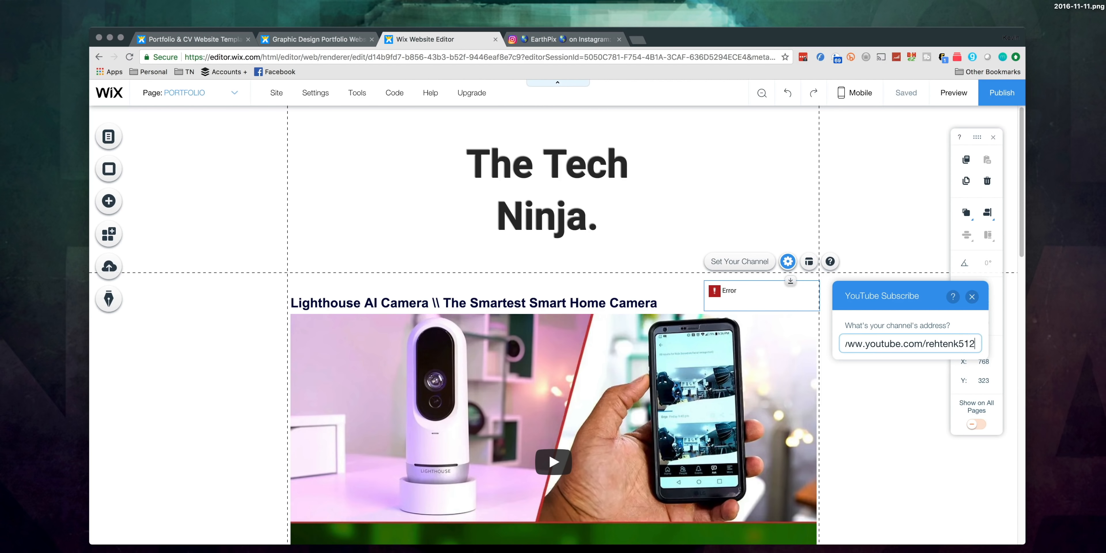
{"action": "key", "text": "Return"}
{"action": "left_click", "coordinate": [862, 387]}
{"action": "left_click_drag", "start_coordinate": [768, 290], "coordinate": [768, 289]}
{"action": "left_click", "coordinate": [827, 337]}
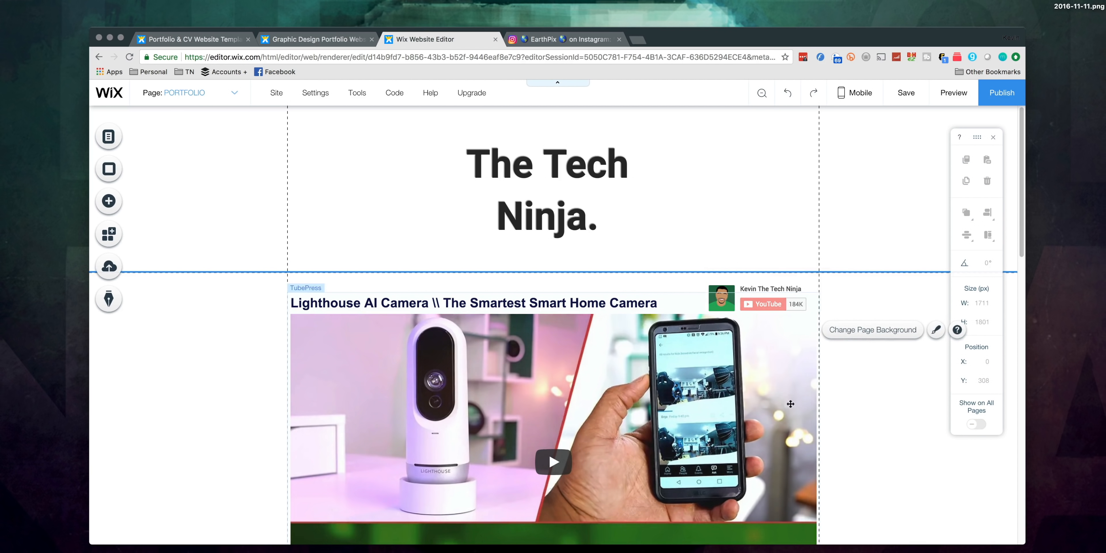
Step: Preview the site and look over the Portfolio page's video gallery, Instagram feed and footer menu
{"action": "left_click", "coordinate": [525, 300]}
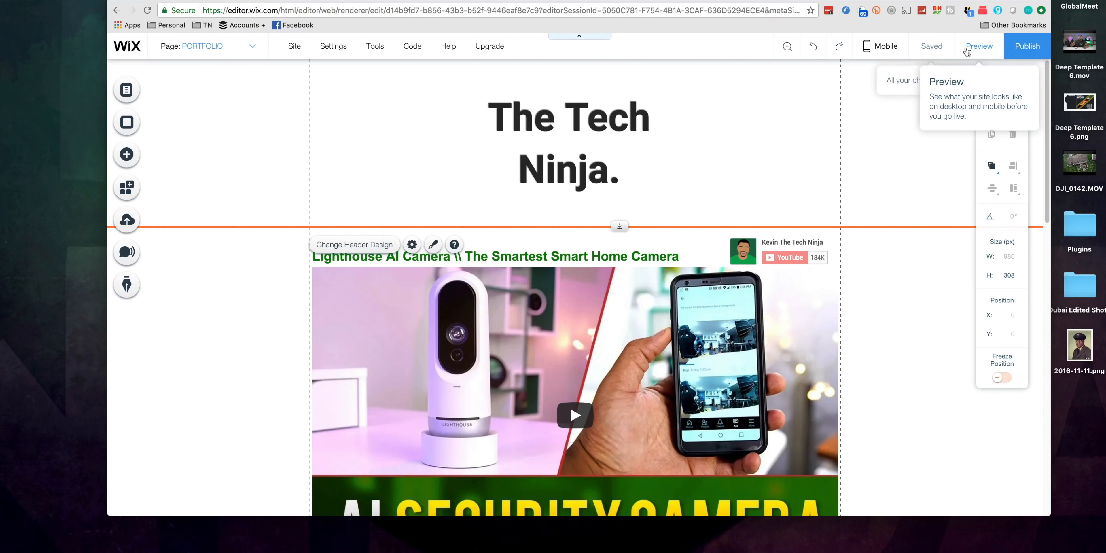
{"action": "left_click", "coordinate": [944, 95]}
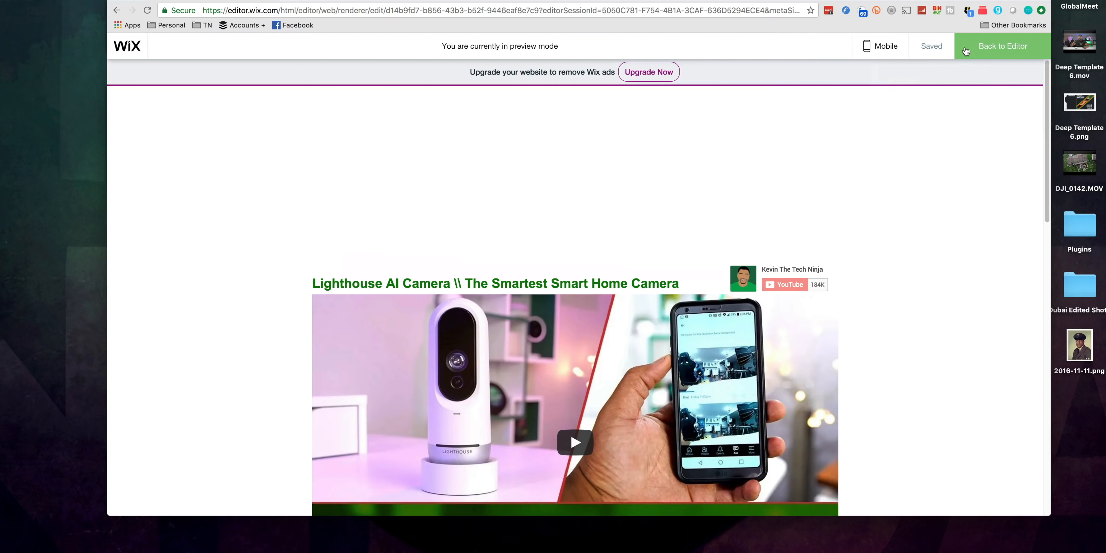
{"action": "scroll", "coordinate": [731, 154], "scroll_direction": "down", "scroll_amount": 5}
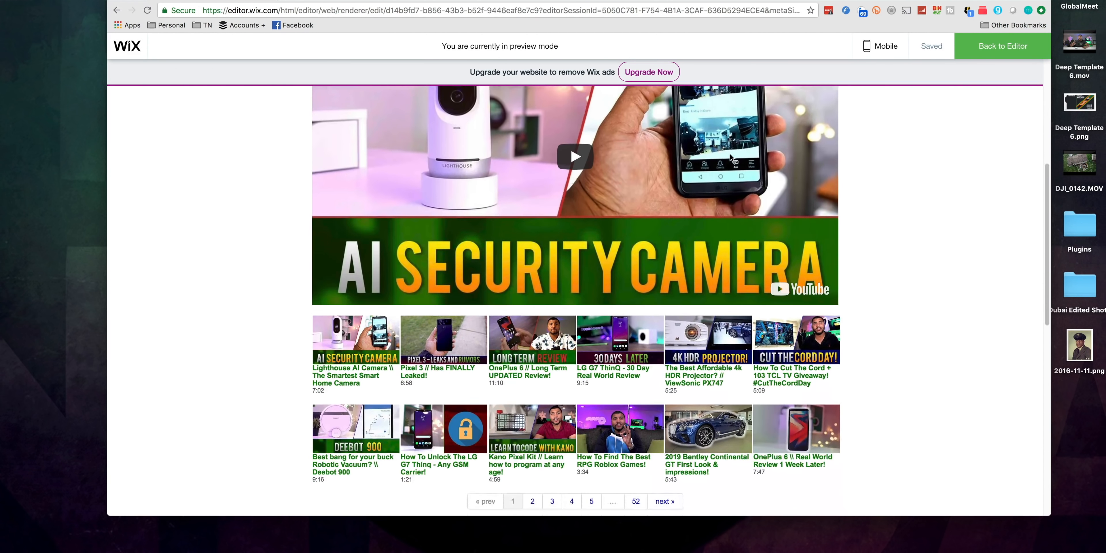
{"action": "scroll", "coordinate": [730, 157], "scroll_direction": "down", "scroll_amount": 10}
{"action": "scroll", "coordinate": [731, 158], "scroll_direction": "up", "scroll_amount": 6}
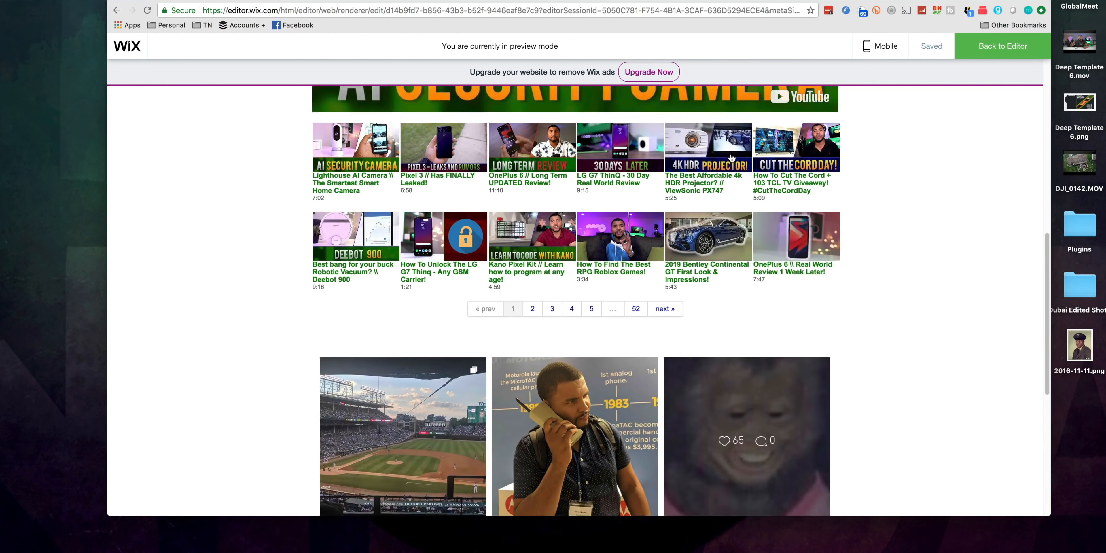
{"action": "scroll", "coordinate": [729, 157], "scroll_direction": "up", "scroll_amount": 6}
{"action": "scroll", "coordinate": [729, 158], "scroll_direction": "down", "scroll_amount": 12}
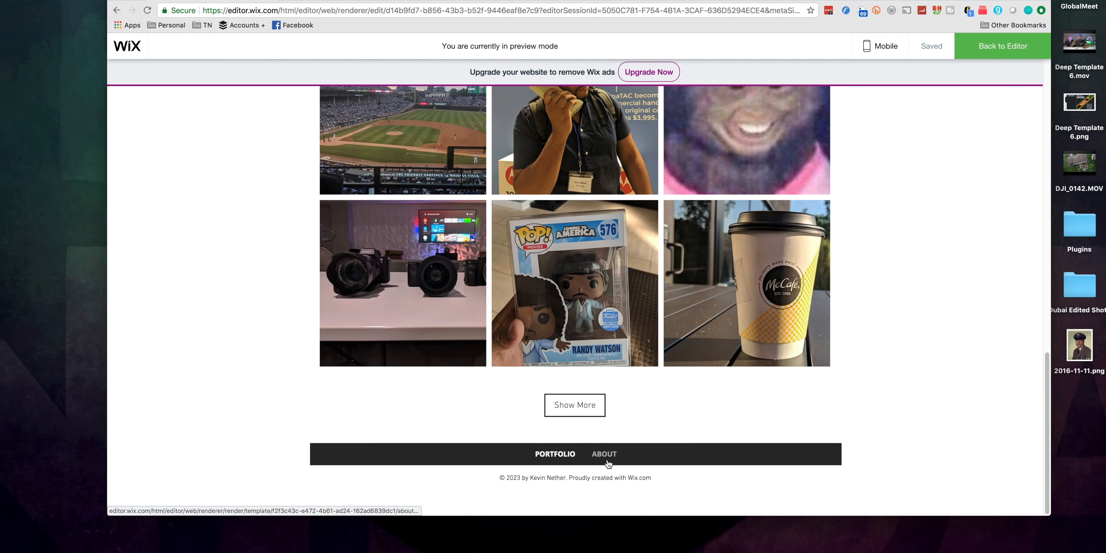
Step: Open the About page in the site preview and look over its picture, text and CV link
{"action": "left_click", "coordinate": [608, 463]}
{"action": "scroll", "coordinate": [619, 318], "scroll_direction": "down", "scroll_amount": 3}
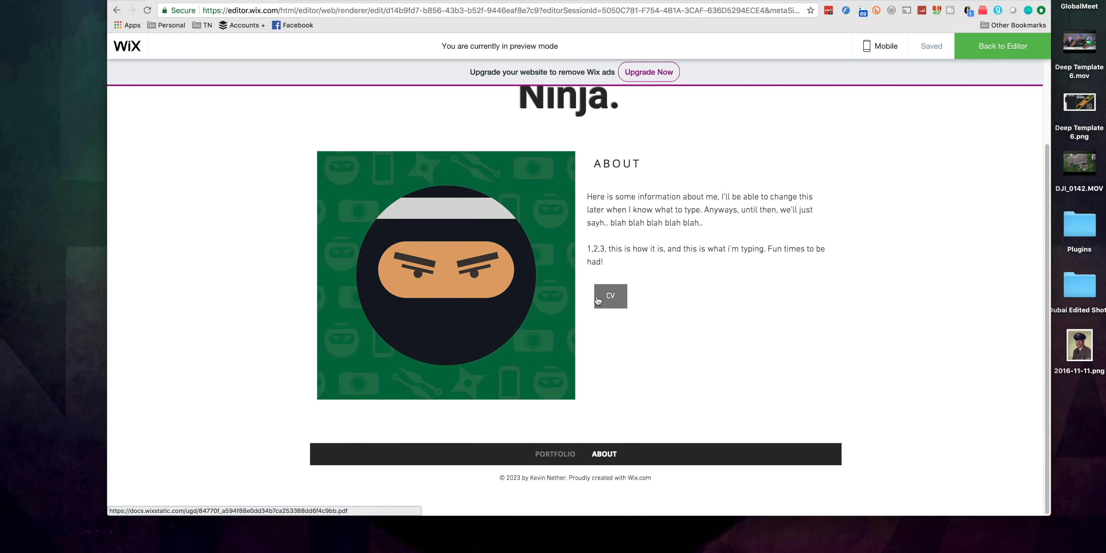
{"action": "scroll", "coordinate": [767, 237], "scroll_direction": "up", "scroll_amount": 3}
Step: Return to the editor, publish the site and check the published site's full web address
{"action": "left_click", "coordinate": [1001, 45]}
{"action": "left_click", "coordinate": [1027, 48]}
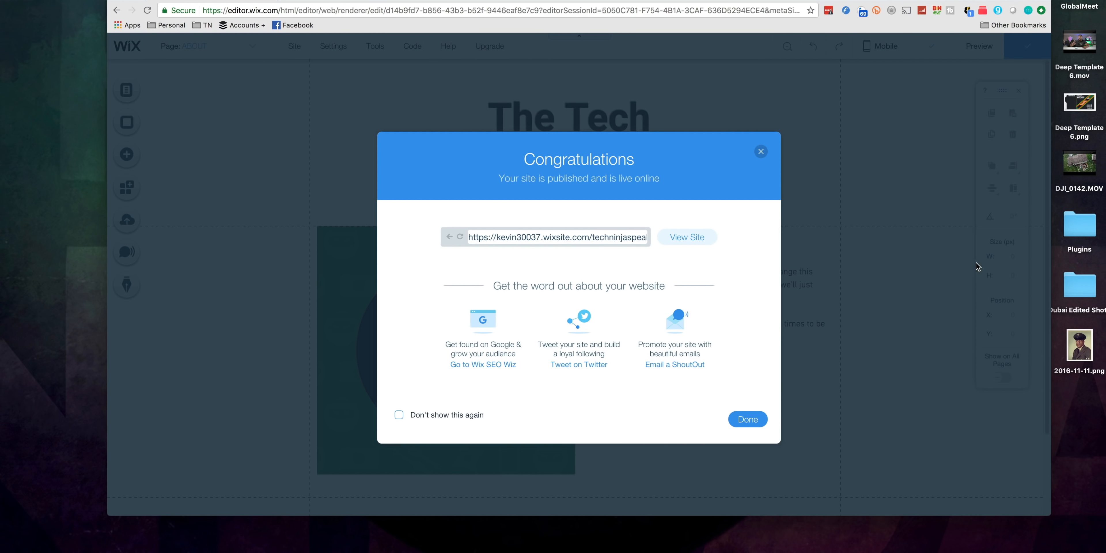
{"action": "left_click", "coordinate": [477, 239]}
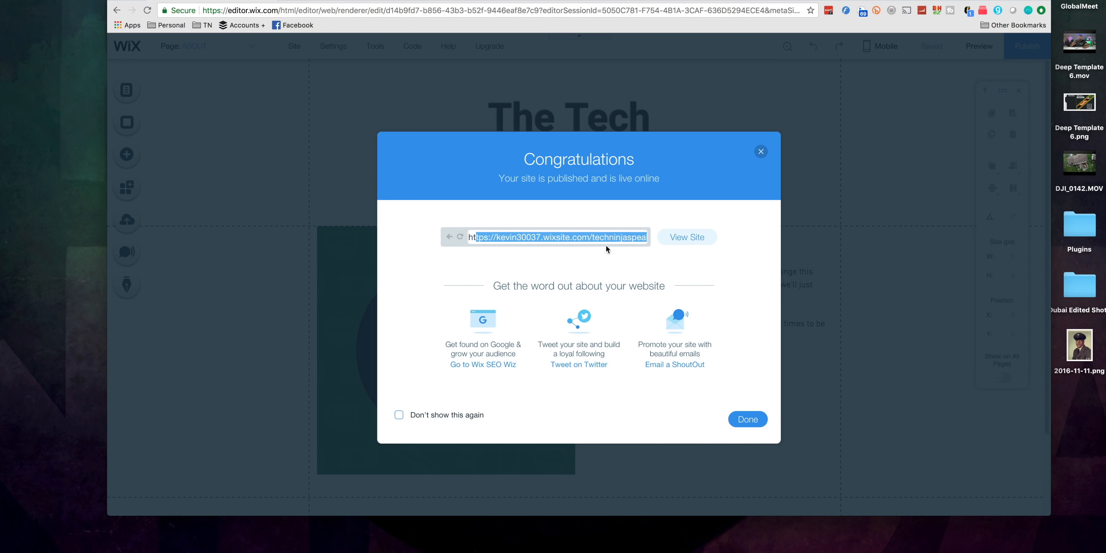
{"action": "left_click", "coordinate": [649, 241]}
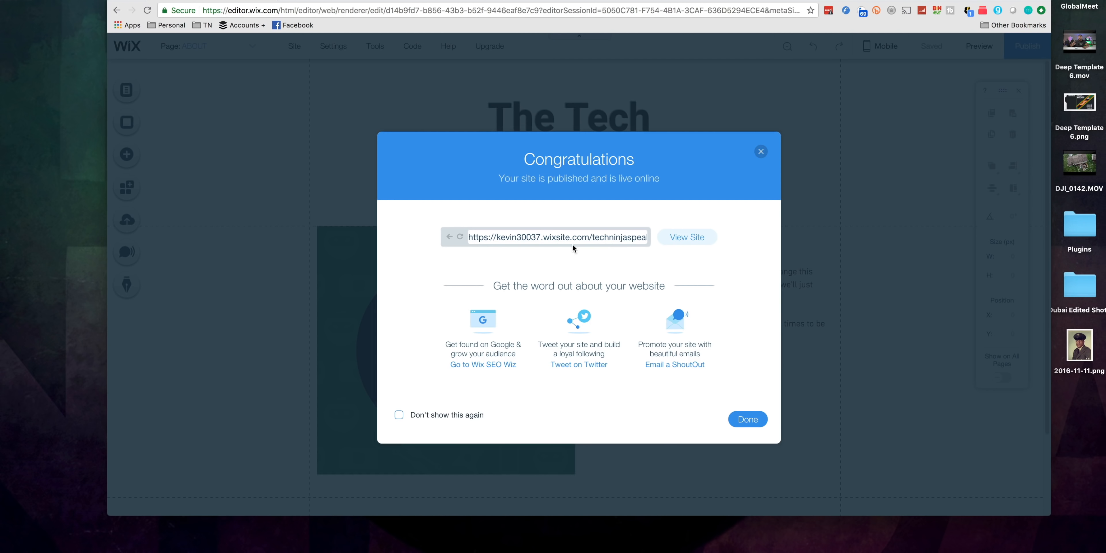
{"action": "left_click", "coordinate": [592, 237]}
{"action": "left_click", "coordinate": [632, 240]}
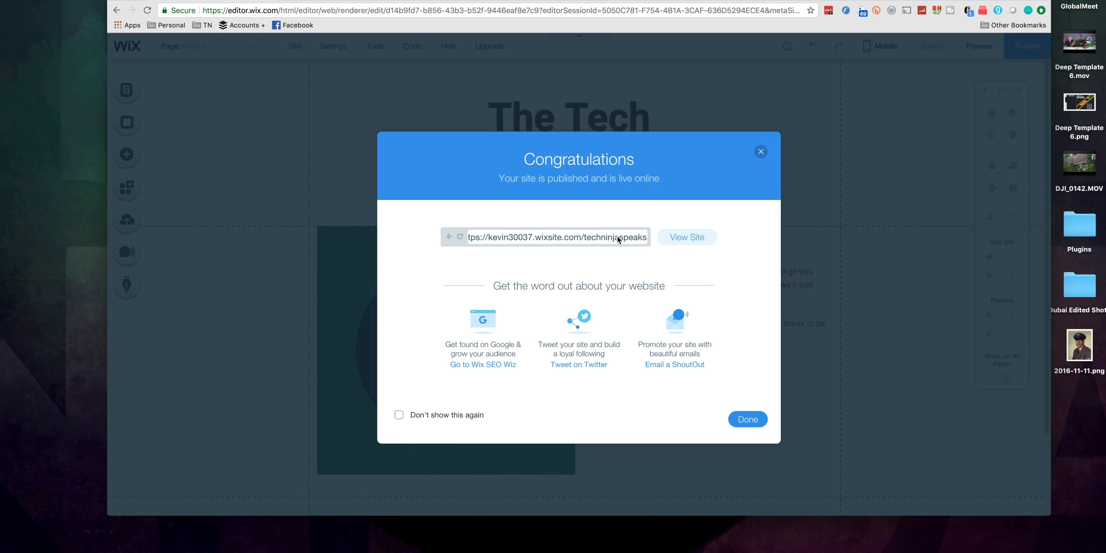
Step: View the published site and look over the features and prices of the Wix premium website plans
{"action": "left_click", "coordinate": [680, 241]}
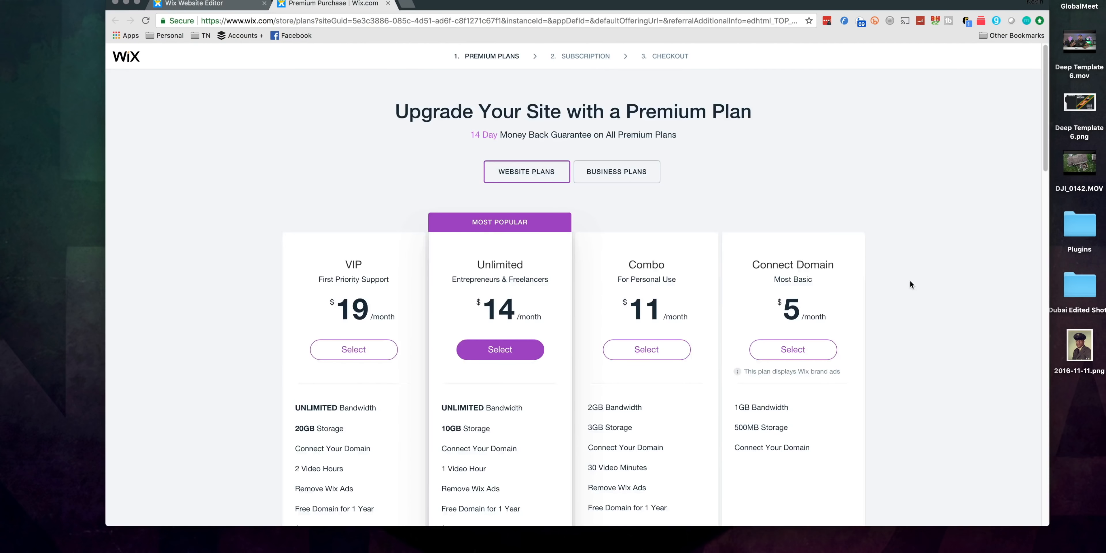
{"action": "scroll", "coordinate": [923, 283], "scroll_direction": "down", "scroll_amount": 3}
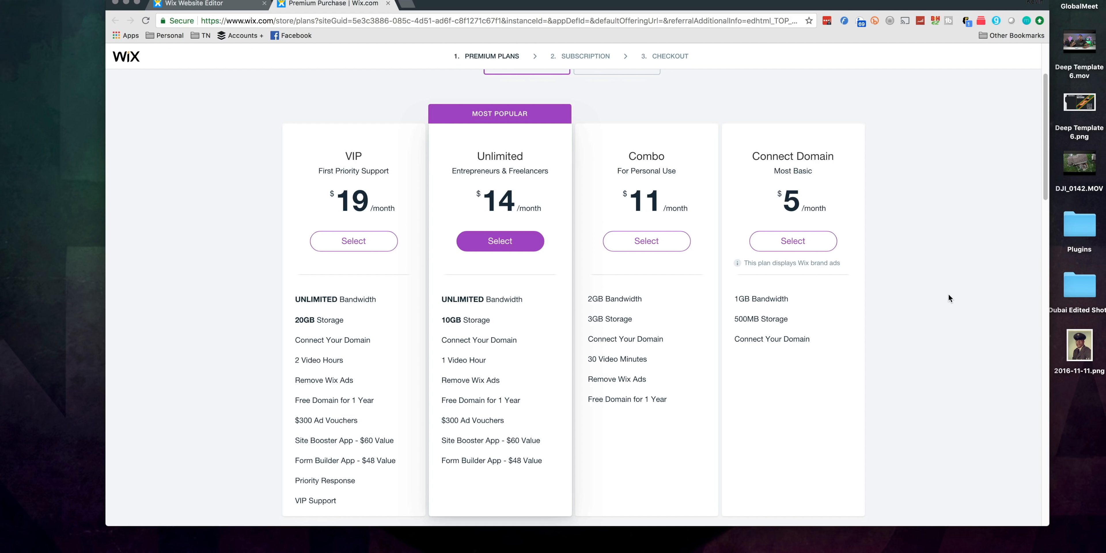